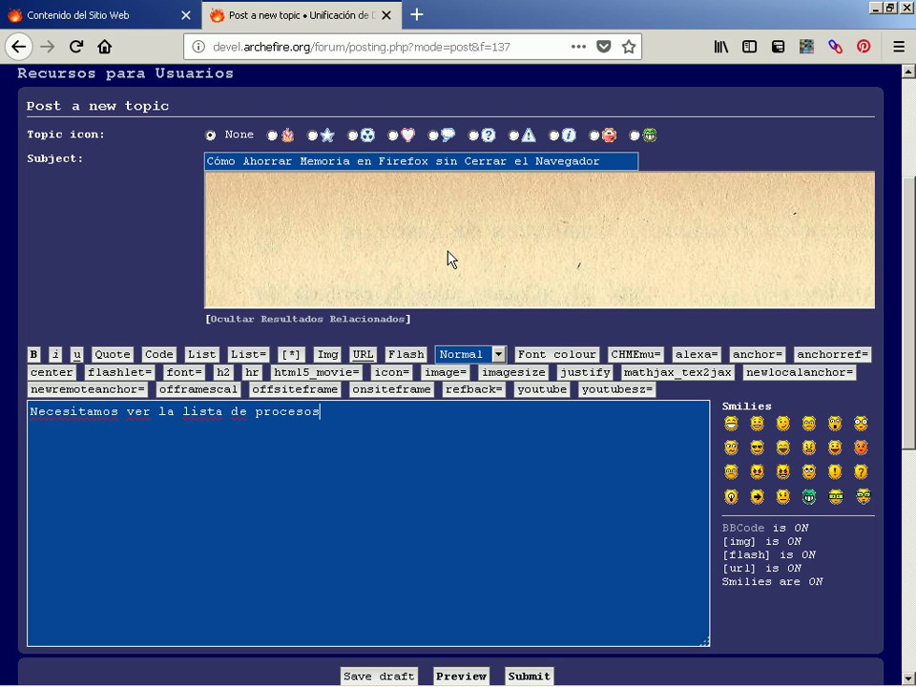
- Reword the message's opening sentence to "Ver la lista de procesos de Firefox."
{"action": "key", "text": "shift+Right"}
{"action": "type", "text": "V"}
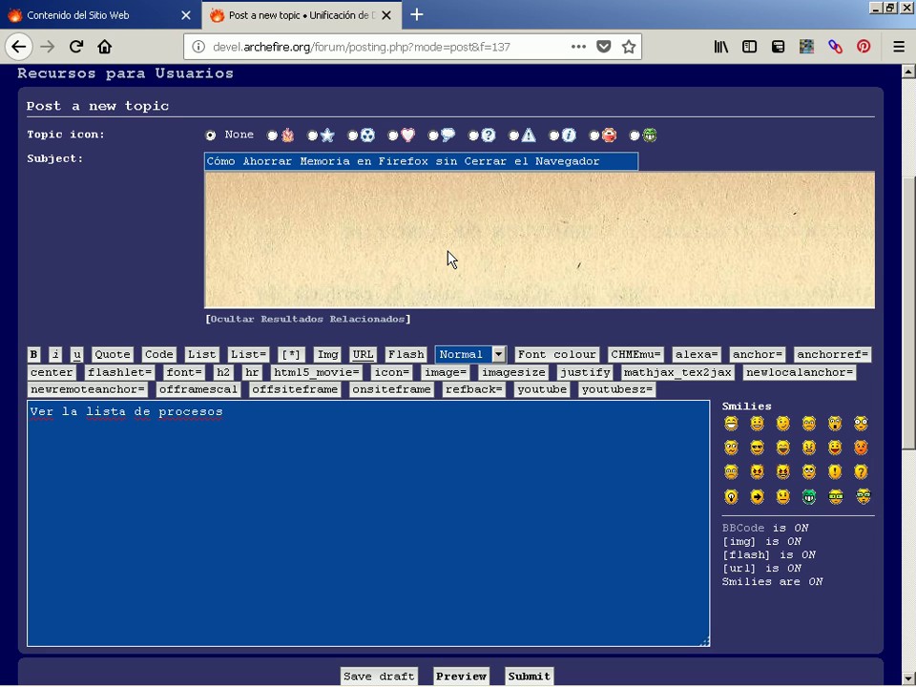
{"action": "type", "text": "irefox."}
- Switch to Process Hacker, locate the Firefox process tree and select the parent firefox.exe process
{"action": "key", "text": "alt+Tab"}
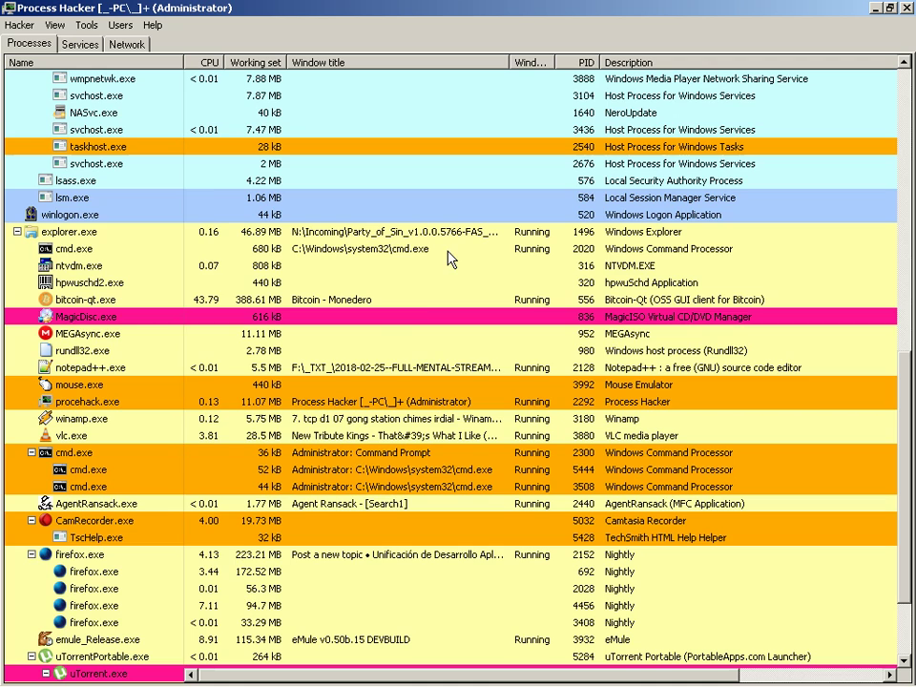
{"action": "scroll", "coordinate": [258, 257], "scroll_direction": "down", "scroll_amount": 1}
{"action": "scroll", "coordinate": [29, 429], "scroll_direction": "down", "scroll_amount": 1}
{"action": "scroll", "coordinate": [35, 504], "scroll_direction": "down", "scroll_amount": 1}
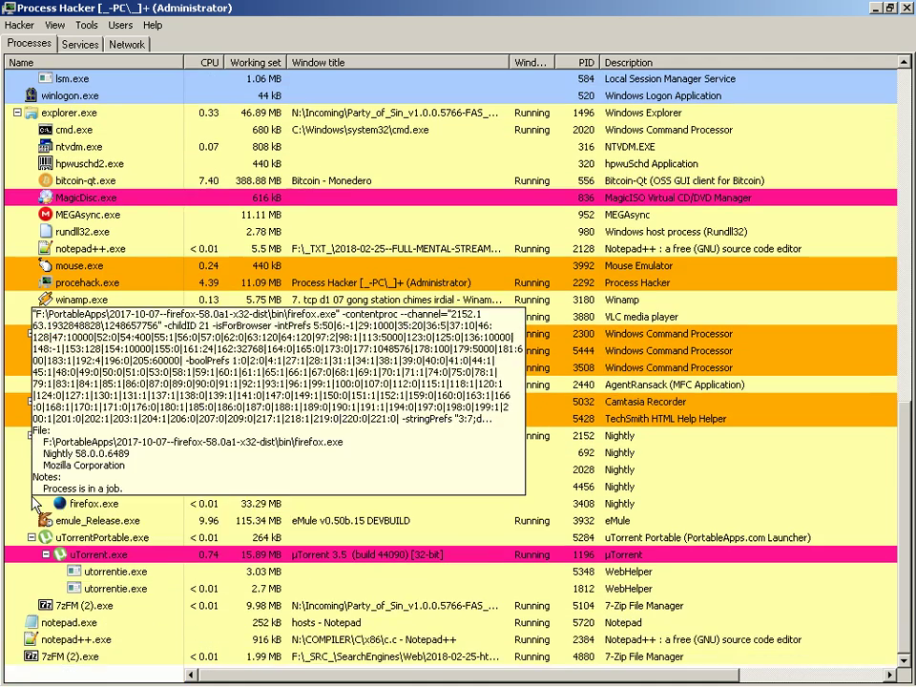
{"action": "left_click", "coordinate": [115, 436]}
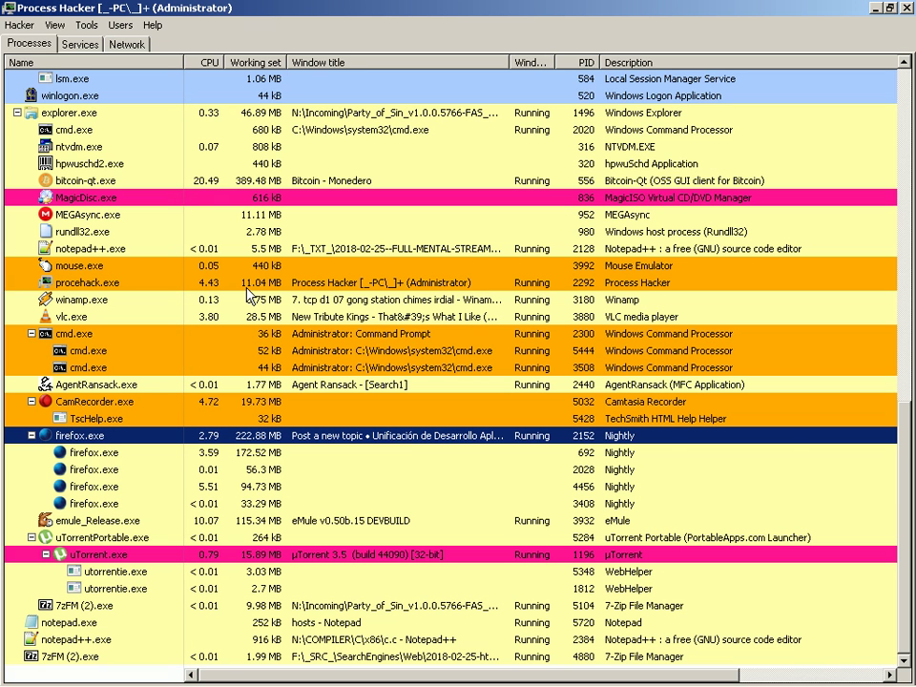
- Return to the forum post in Firefox and start a new paragraph with "Dar click derecho en cada uno, empezando por"
{"action": "key", "text": "alt+Tab"}
{"action": "key", "text": "Return"}
{"action": "key", "text": "Return"}
{"action": "type", "text": "D"}
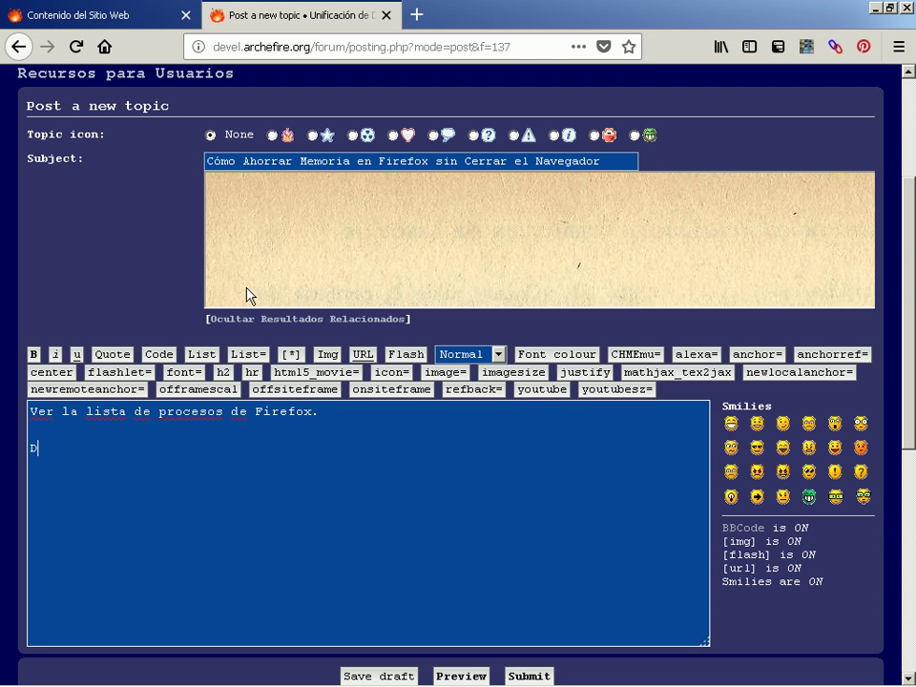
{"action": "type", "text": "ar click derecho en cada uno, empezando por"}
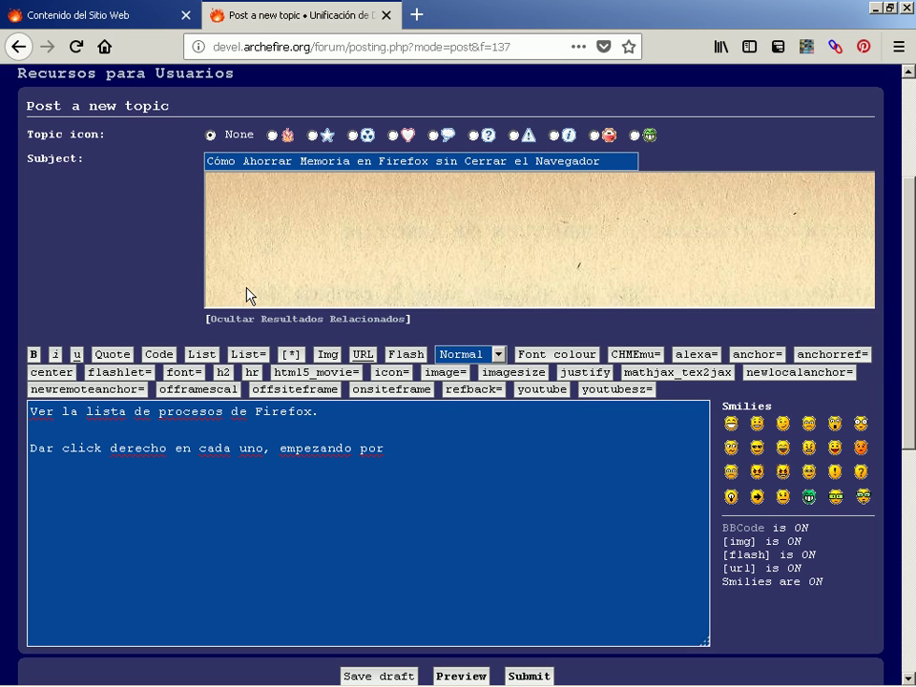
- Insert the paragraph "Tener solo una pestaña para las subidas y otras tareas pesadas." at the beginning of the message
{"action": "key", "text": "ctrl+Home"}
{"action": "key", "text": "Return"}
{"action": "key", "text": "Up"}
{"action": "type", "text": "Tener solo una pestaña para"}
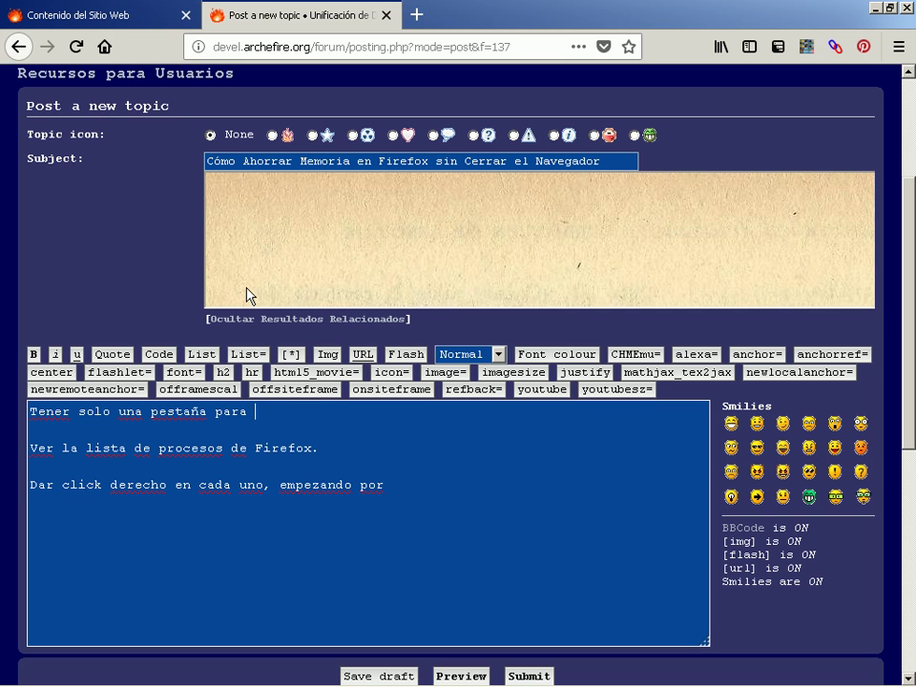
{"action": "type", "text": " las de"}
{"action": "type", "text": "otras tareas"}
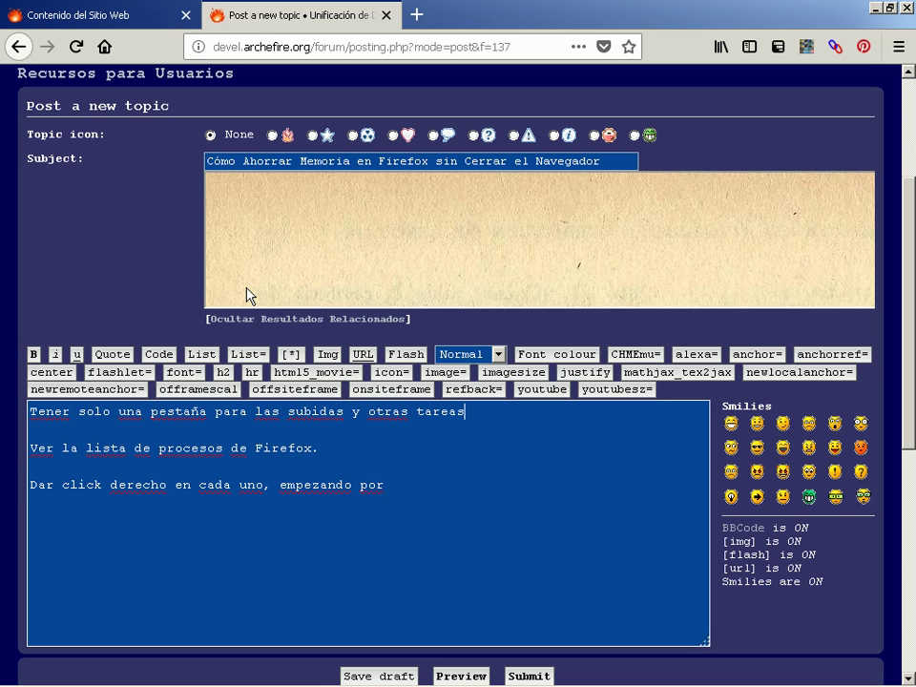
{"action": "type", "text": " pesad"}
- Complete the last paragraph with "el que sospechamos que es el que está subiendo archivos y haciendo otros procesos pesados. Usualmente es el que más memoria consumirá."
{"action": "type", "text": " el que sospe"}
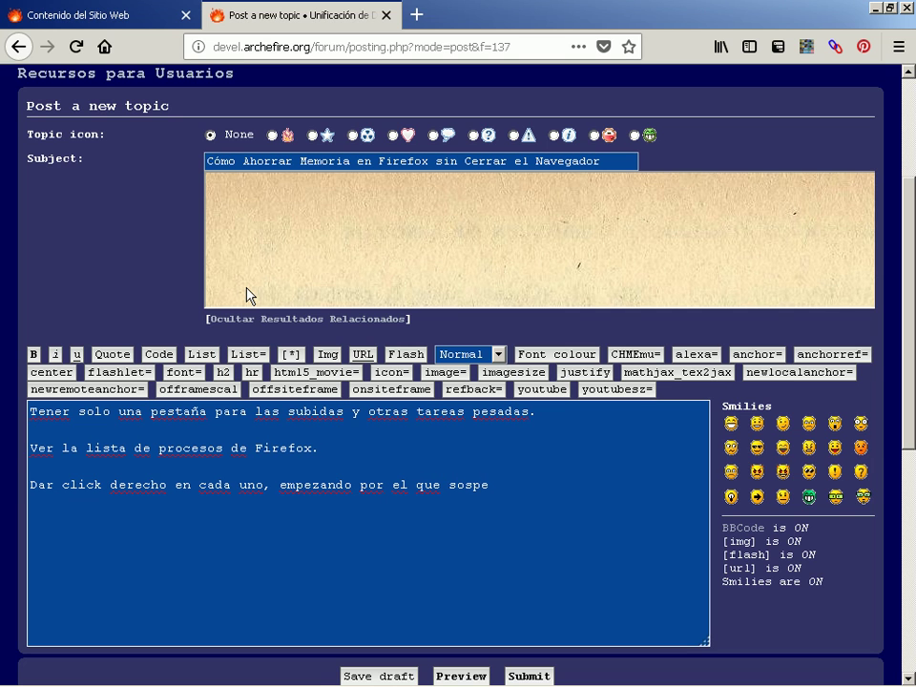
{"action": "type", "text": "chamos que es"}
{"action": "key", "text": "ctrl+shift+Escape"}
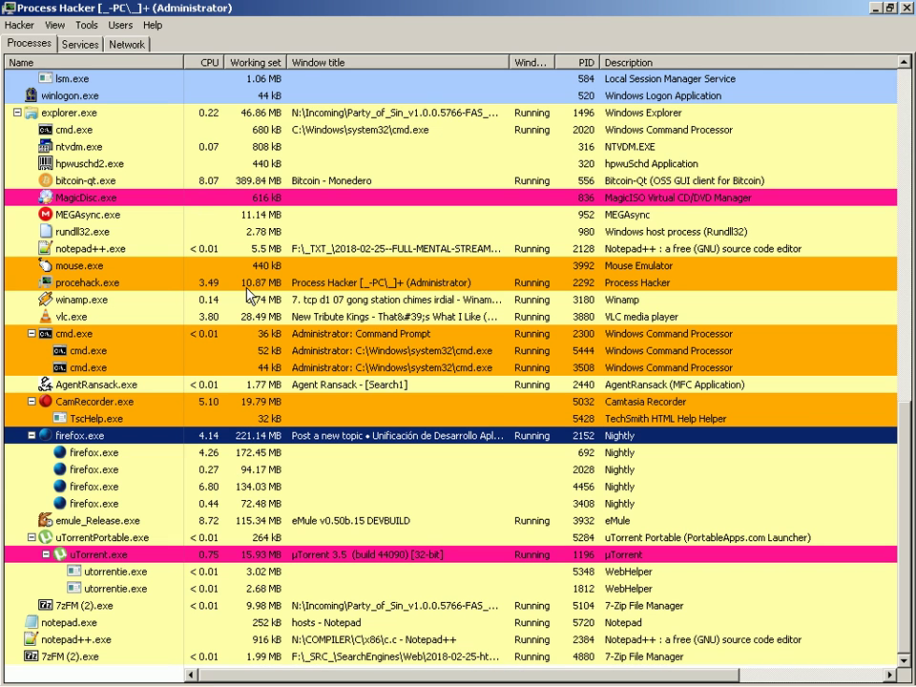
{"action": "key", "text": "alt+Tab"}
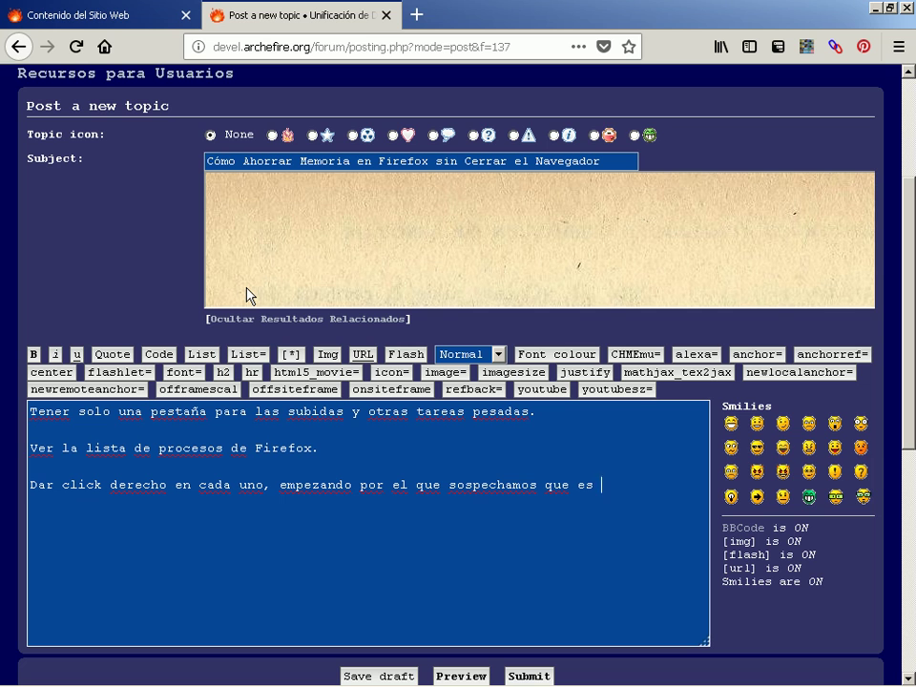
{"action": "type", "text": "que está subiendo a"}
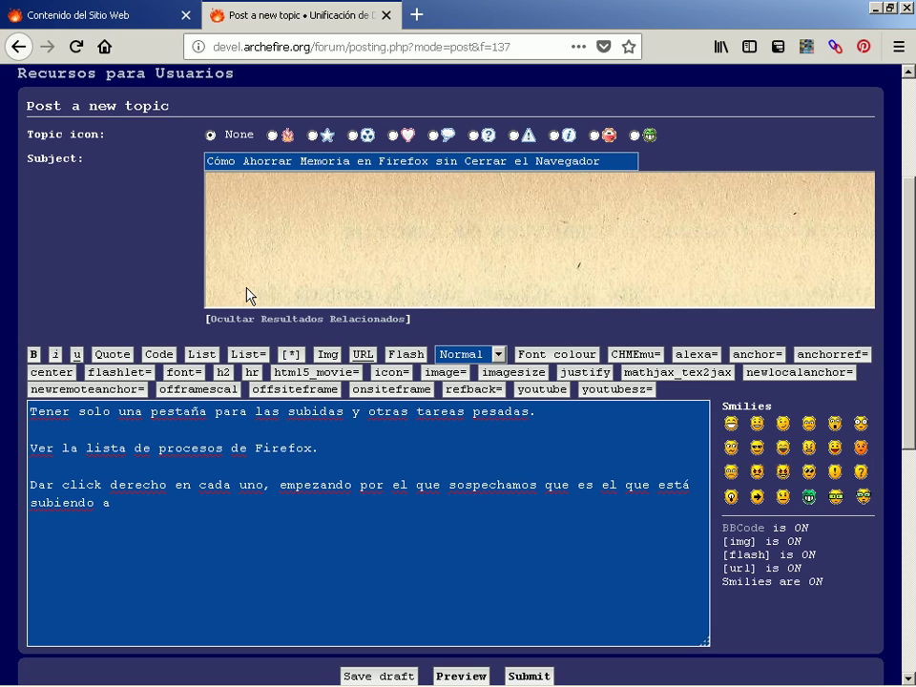
{"action": "type", "text": "rchivos y haciendo otros procesos pesados. Usualmente s"}
{"action": "type", "text": "s el que más memori"}
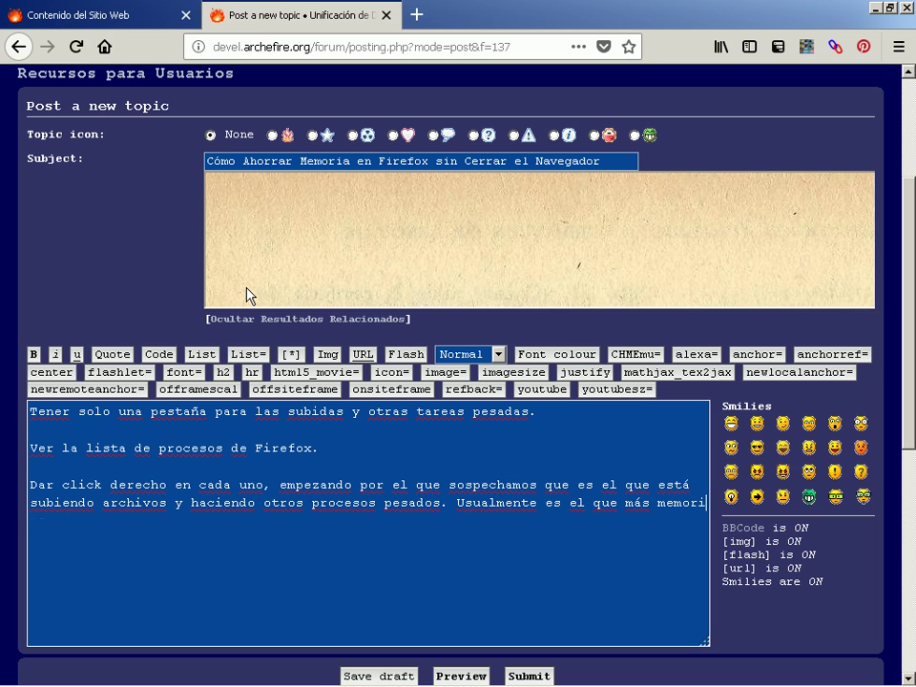
{"action": "type", "text": "a consumirá."}
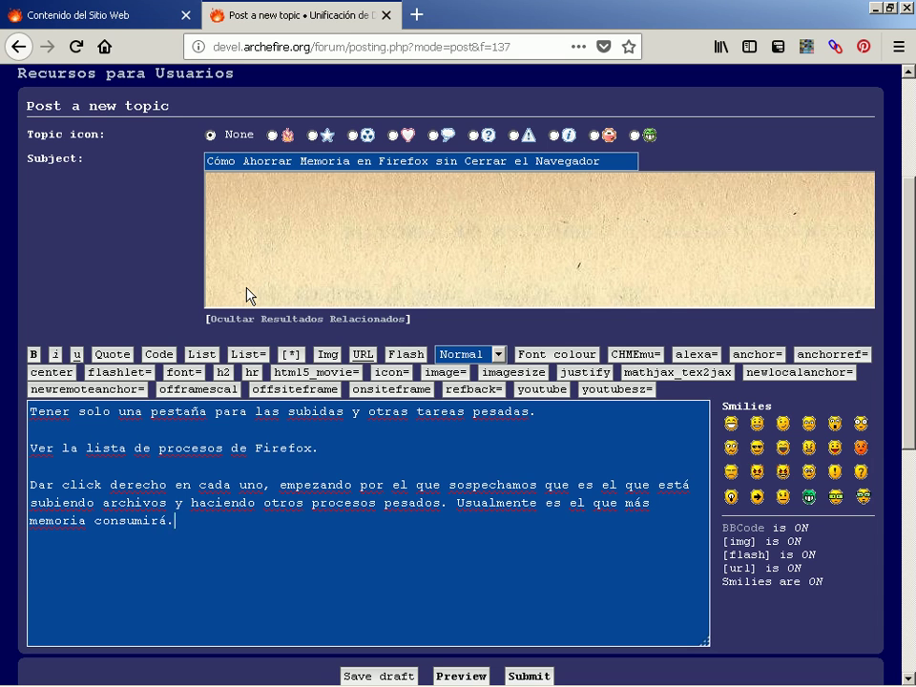
{"action": "key", "text": "Return"}
{"action": "key", "text": "Return"}
{"action": "type", "text": "An"}
{"action": "key", "text": "BackSpace"}
{"action": "key", "text": "BackSpace"}
- Switch to Process Hacker and examine the I/O statistics in the parent firefox.exe process's properties
{"action": "key", "text": "alt+Tab"}
{"action": "key", "text": "Tab"}
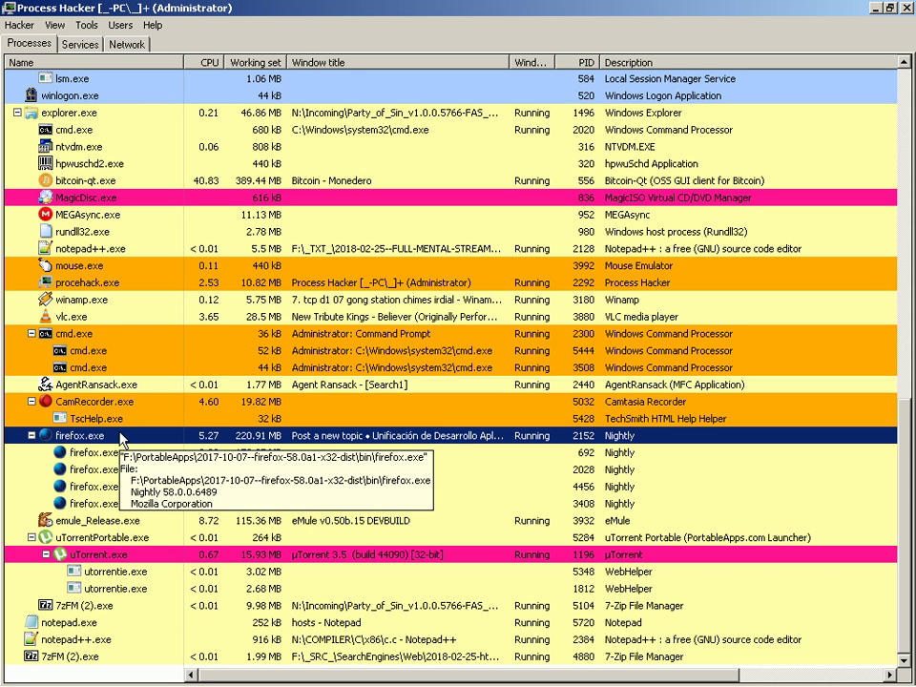
{"action": "right_click", "coordinate": [122, 440]}
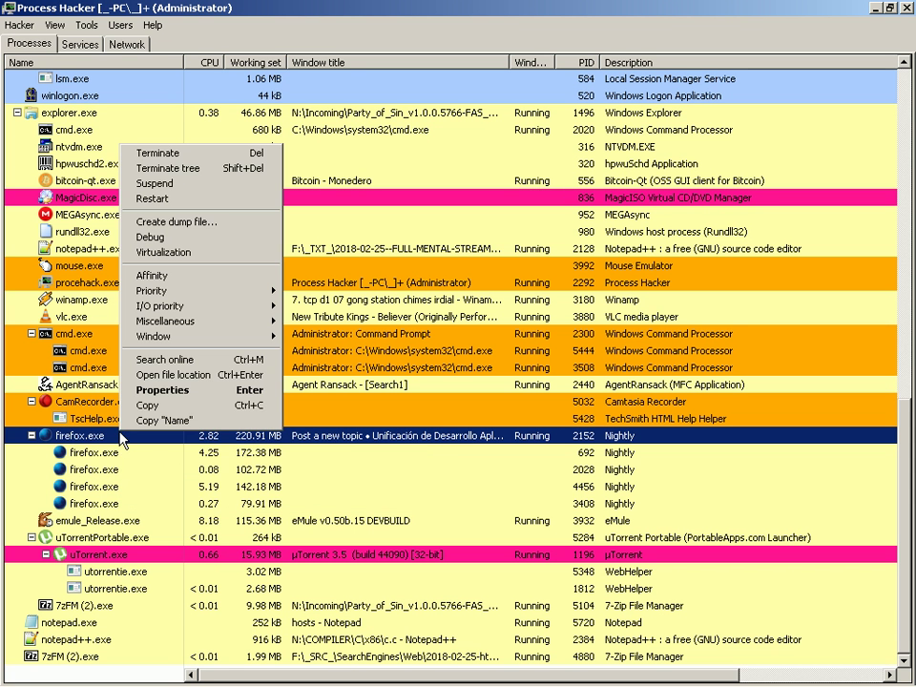
{"action": "left_click", "coordinate": [153, 390]}
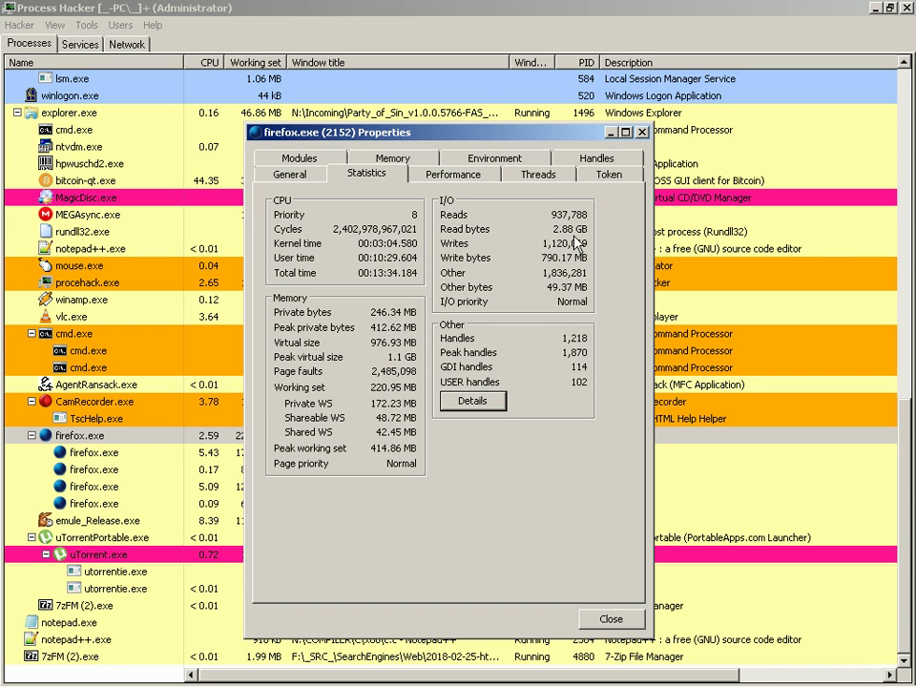
{"action": "key", "text": "Escape"}
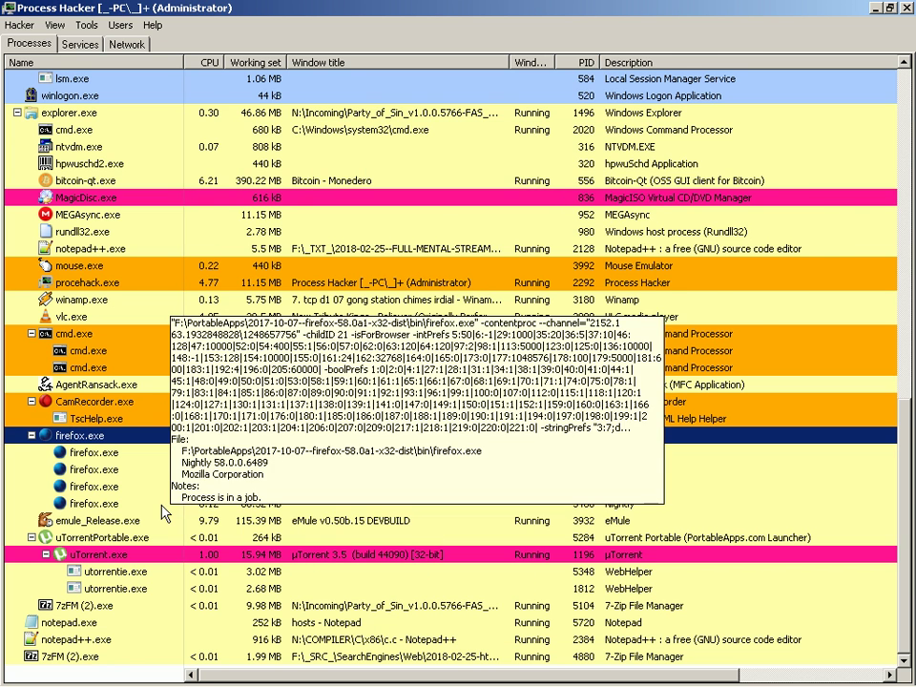
- Examine the I/O statistics in the properties of the first child firefox.exe process, PID 692
{"action": "right_click", "coordinate": [129, 458]}
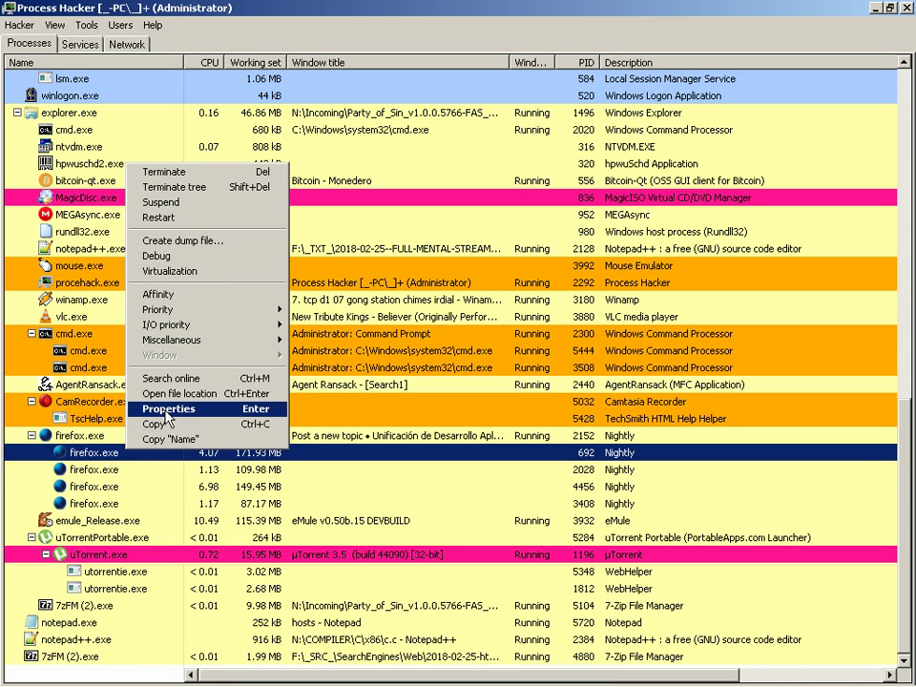
{"action": "left_click", "coordinate": [133, 408]}
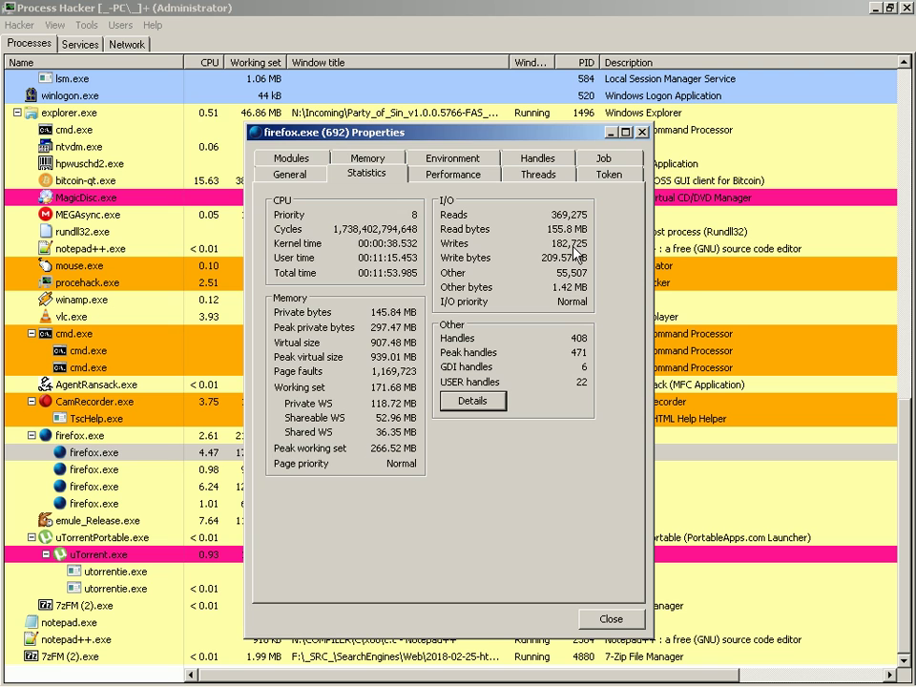
{"action": "key", "text": "Escape"}
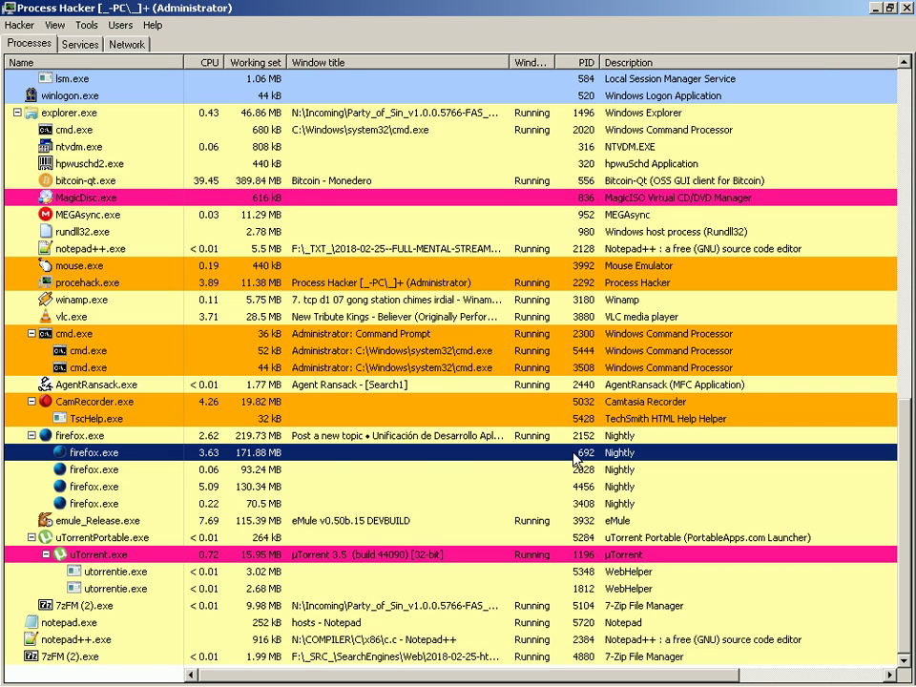
- Return to the forum post in Firefox and append the paragraph "Anotar el PID. Este no lo cerraremos nunca."
{"action": "key", "text": "alt+Tab"}
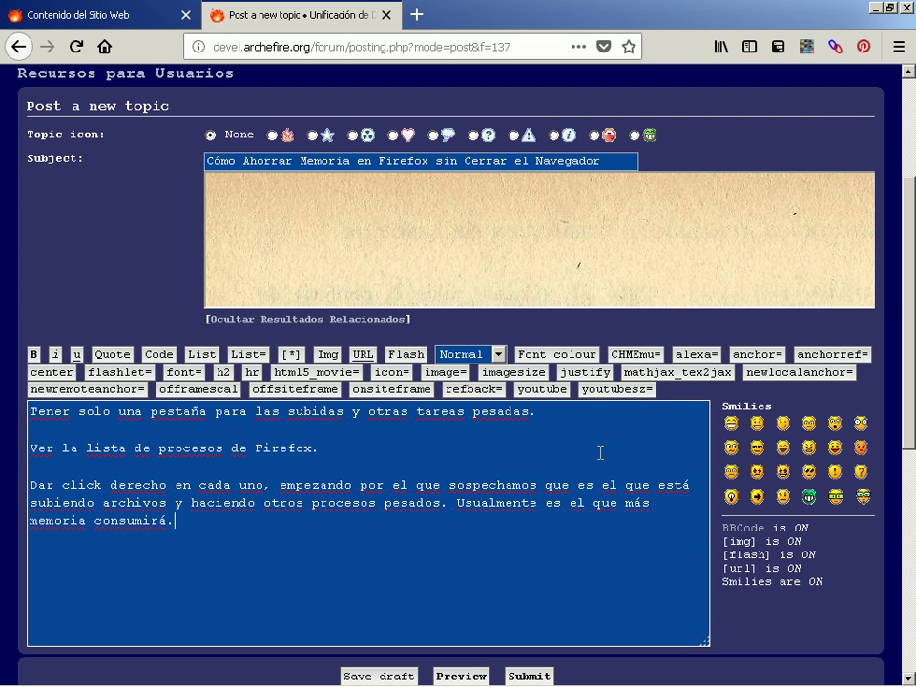
{"action": "key", "text": "Return"}
{"action": "key", "text": "Return"}
{"action": "type", "text": "Anotar el PID. Este no lo cerraremos nunca."}
{"action": "key", "text": "Return"}
{"action": "key", "text": "Return"}
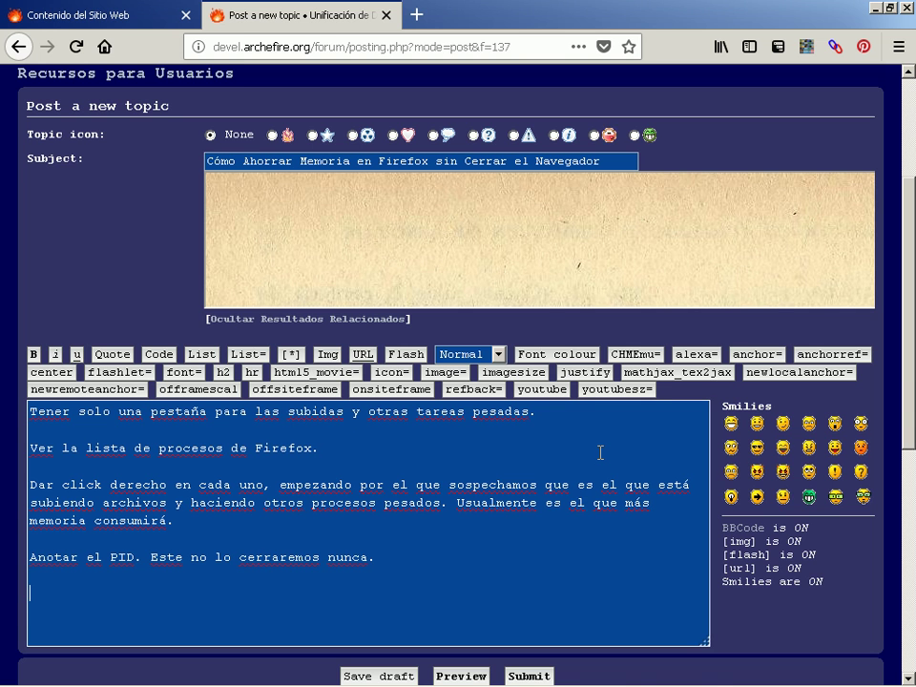
- Switch to Process Hacker and check the properties of the firefox.exe process with PID 4456
{"action": "key", "text": "alt+Tab"}
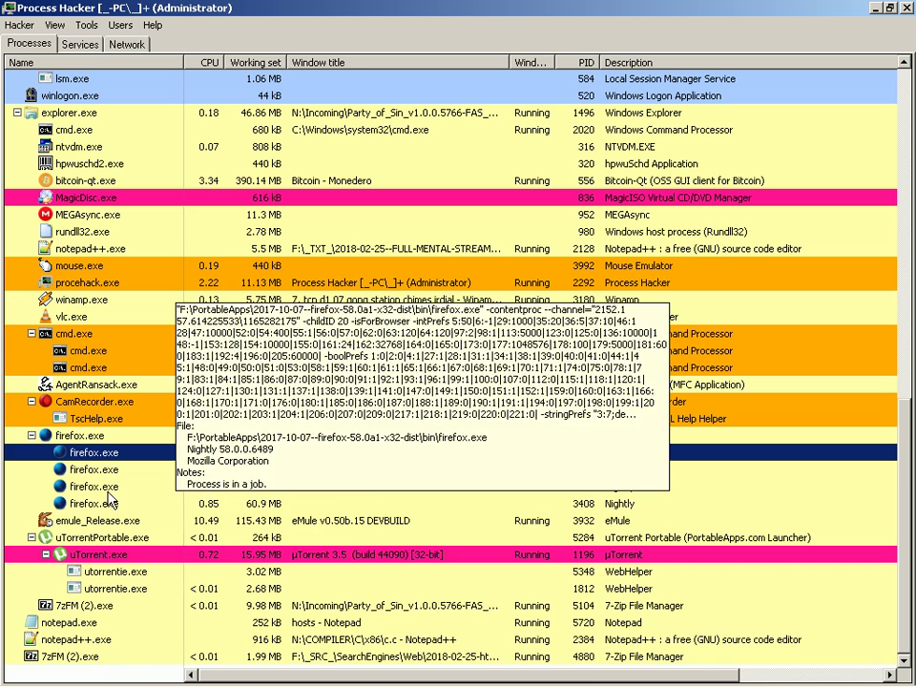
{"action": "right_click", "coordinate": [108, 487]}
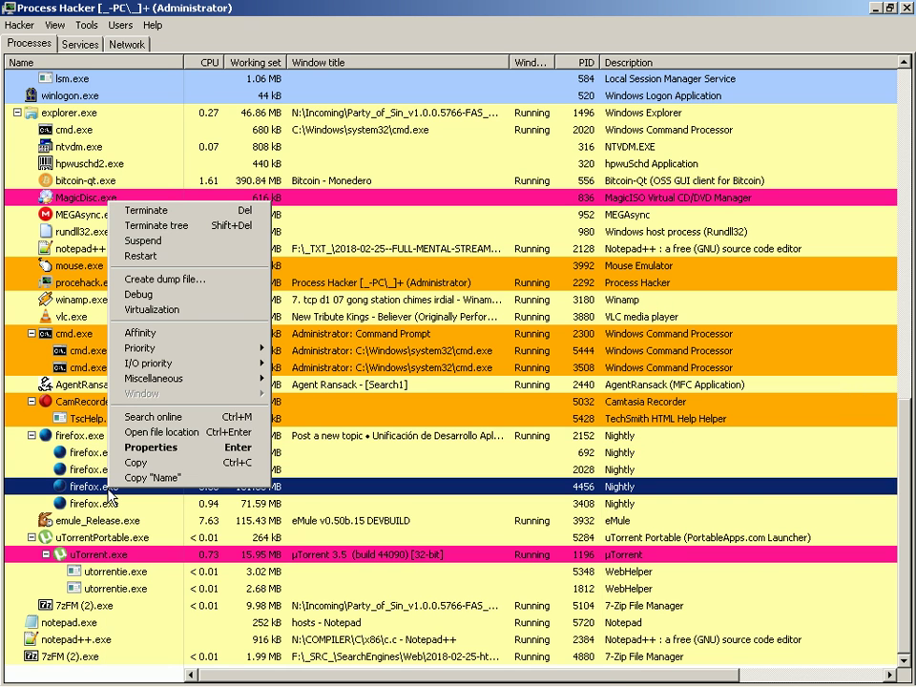
{"action": "key", "text": "Return"}
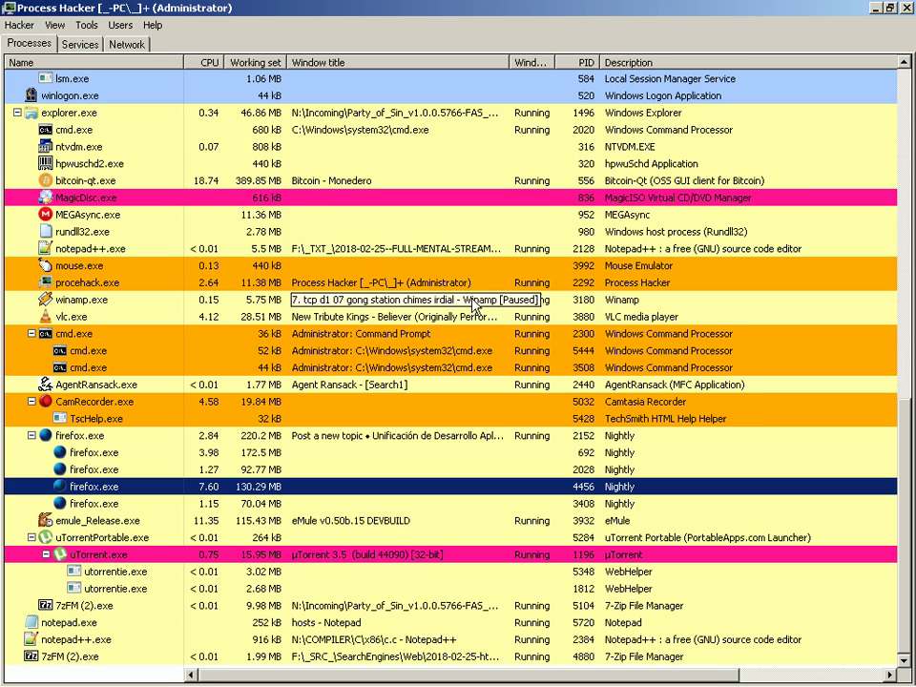
{"action": "key", "text": "Escape"}
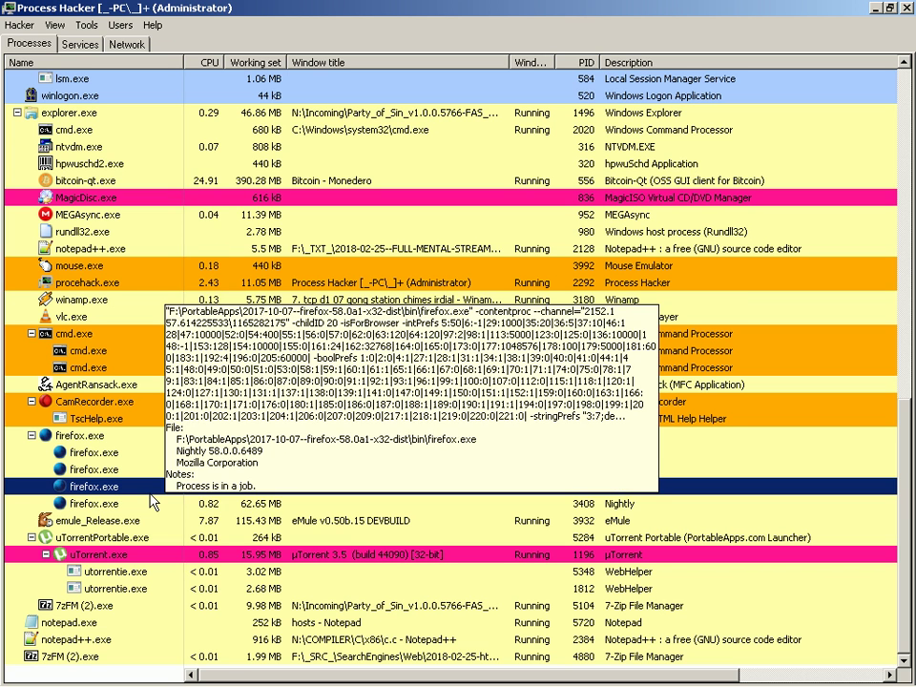
- Check the I/O statistics in the properties of the firefox.exe process with PID 3408
{"action": "right_click", "coordinate": [149, 504]}
{"action": "key", "text": "Up"}
{"action": "key", "text": "Up"}
{"action": "key", "text": "Up"}
{"action": "key", "text": "Return"}
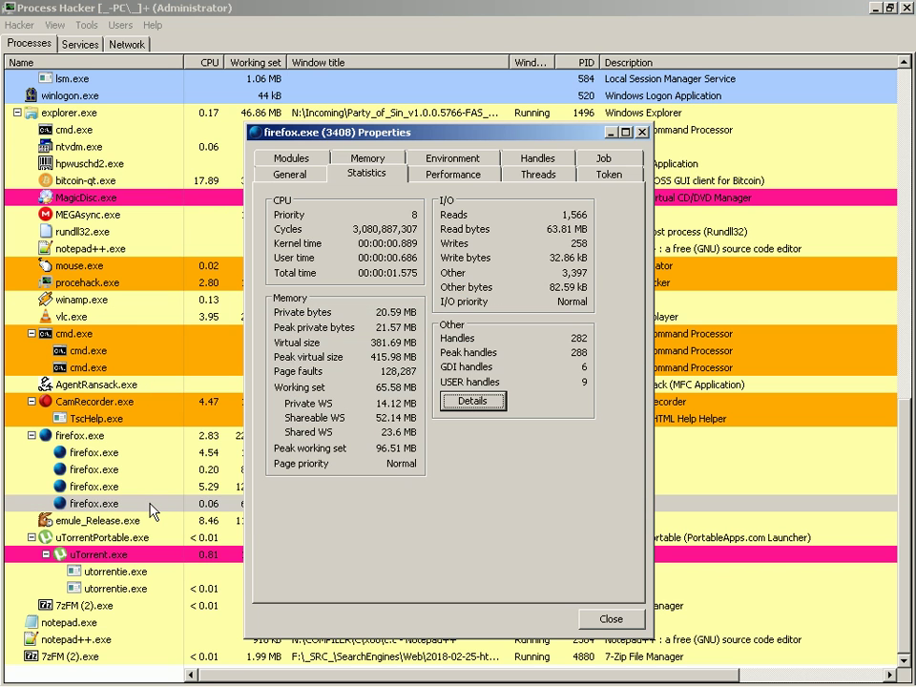
{"action": "key", "text": "Escape"}
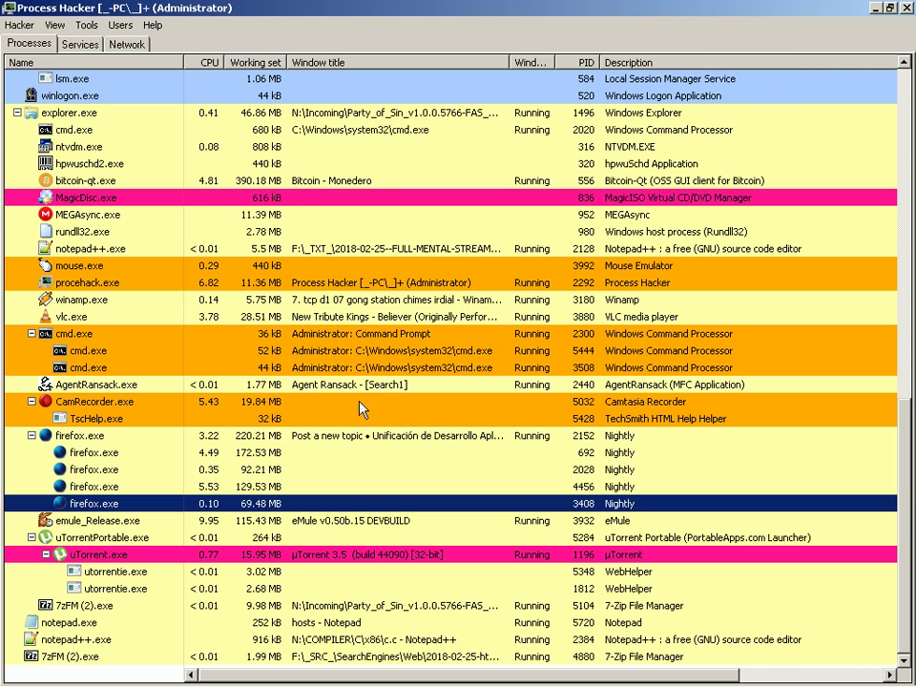
- Check the I/O statistics in the properties of the firefox.exe process with PID 2028
{"action": "right_click", "coordinate": [226, 470]}
{"action": "key", "text": "Up"}
{"action": "key", "text": "Up"}
{"action": "key", "text": "Up"}
{"action": "key", "text": "Return"}
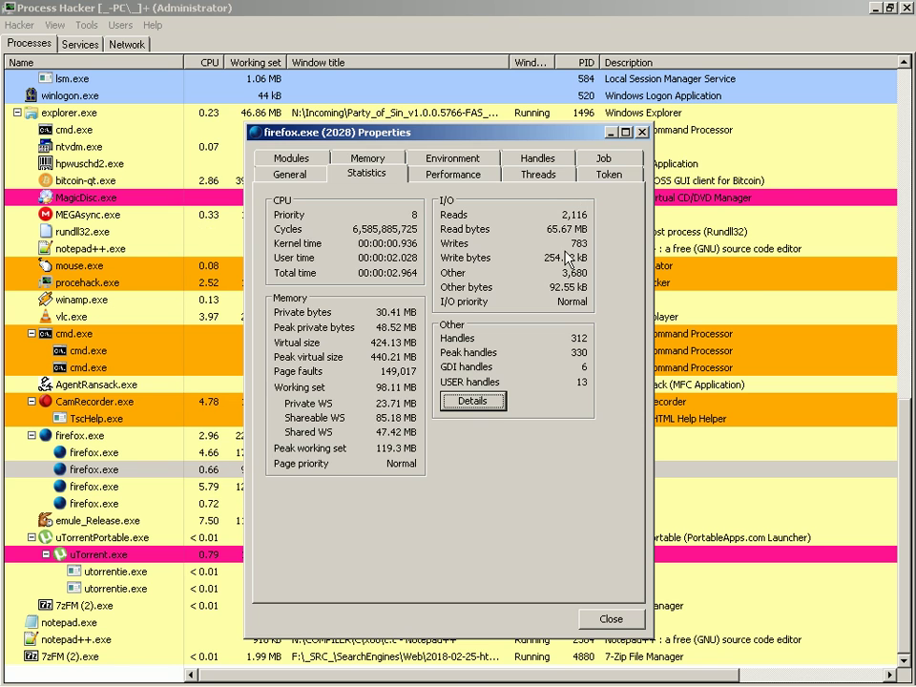
{"action": "key", "text": "Escape"}
- Return to the forum post in Firefox and insert "Ver el proceso que más lecturas y escrituras tenga" above the "Anotar el PID" paragraph
{"action": "key", "text": "alt+Tab"}
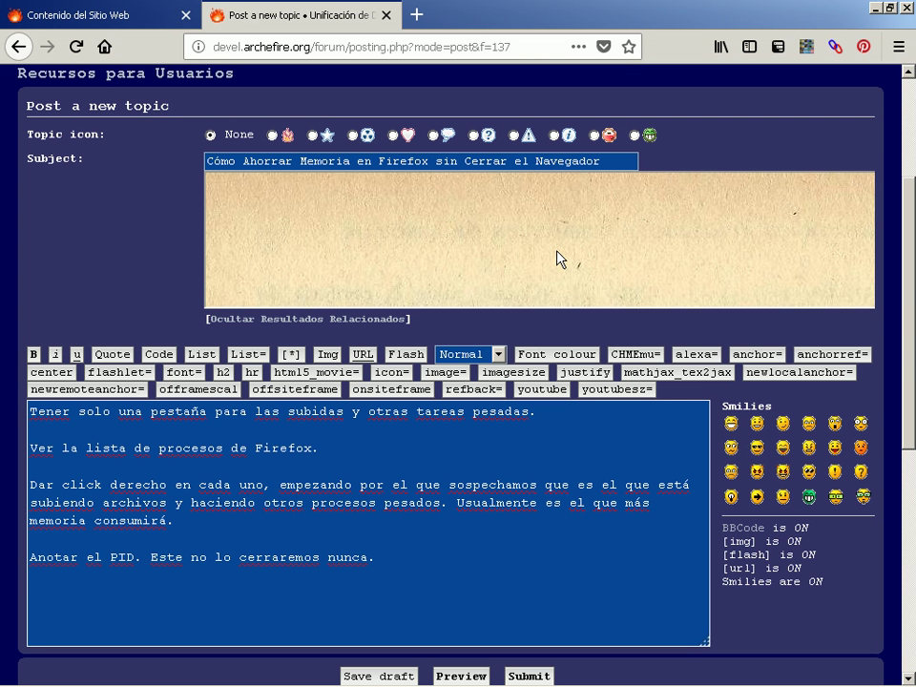
{"action": "key", "text": "Return"}
{"action": "key", "text": "Return"}
{"action": "key", "text": "Up"}
{"action": "key", "text": "Up"}
{"action": "type", "text": "Ver e"}
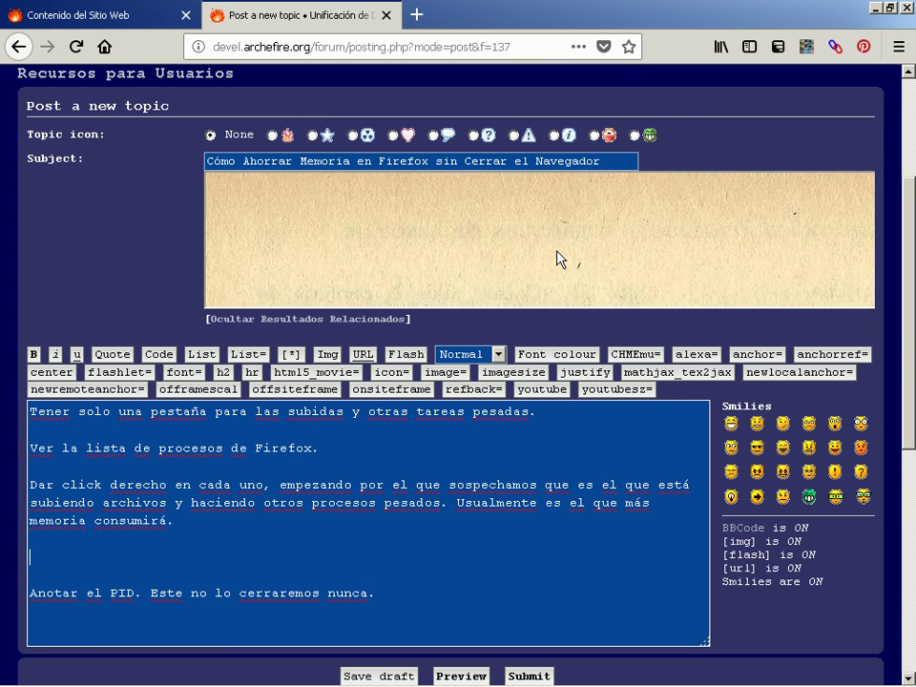
{"action": "type", "text": "l proceso q"}
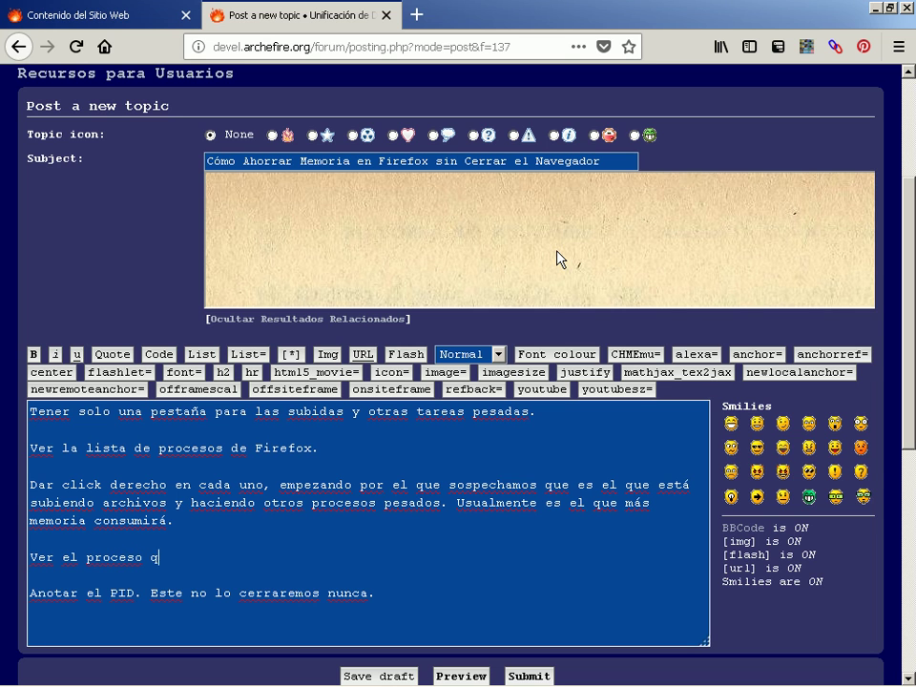
{"action": "type", "text": "ue más lecturas "}
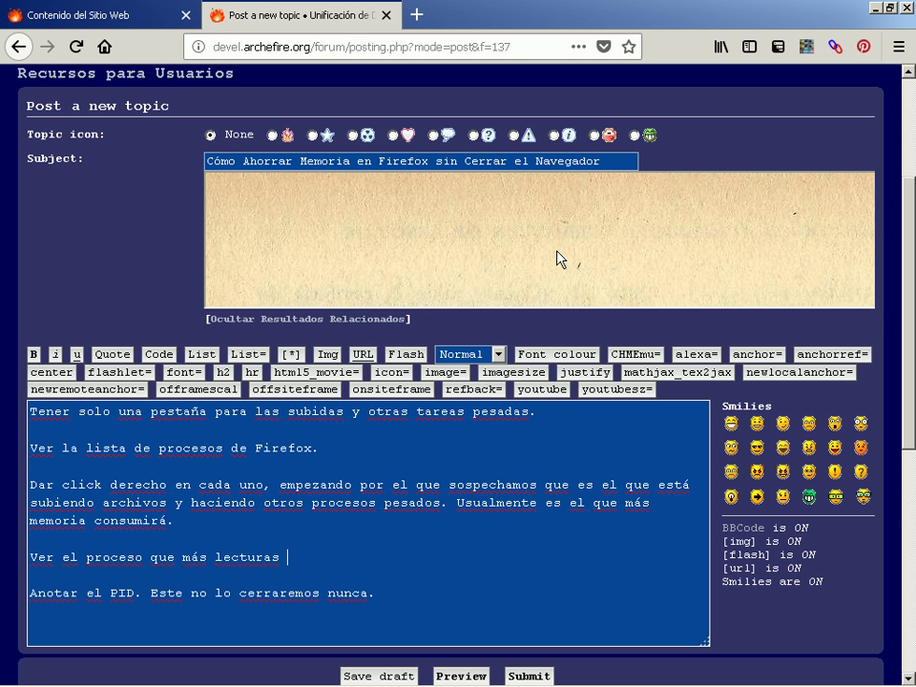
{"action": "type", "text": "y escrituras tenga"}
- Switch to Process Hacker and check the I/O statistics of the firefox.exe process with PID 3408
{"action": "key", "text": "alt+Tab"}
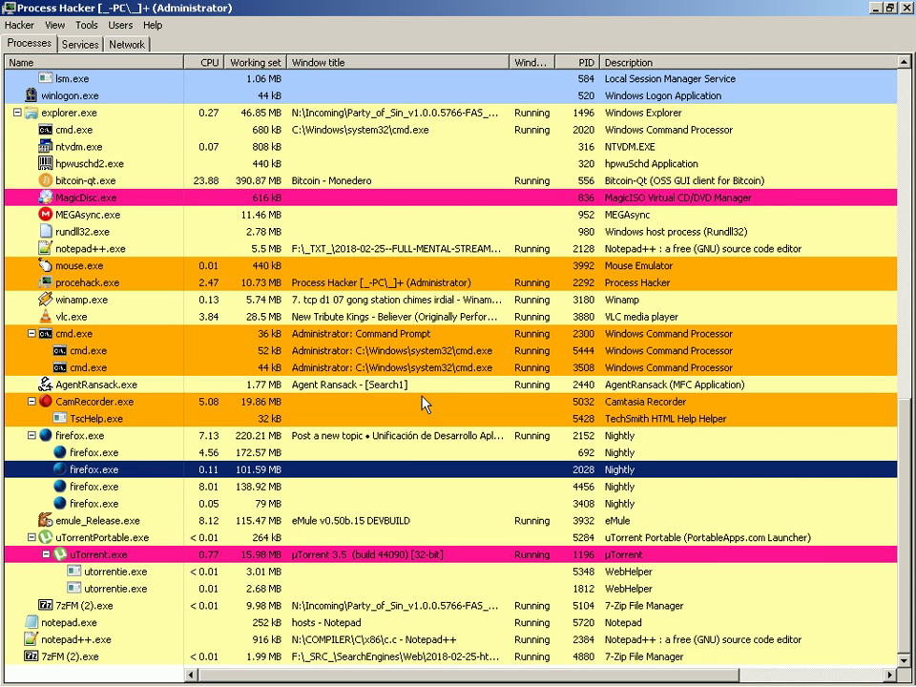
{"action": "right_click", "coordinate": [129, 504]}
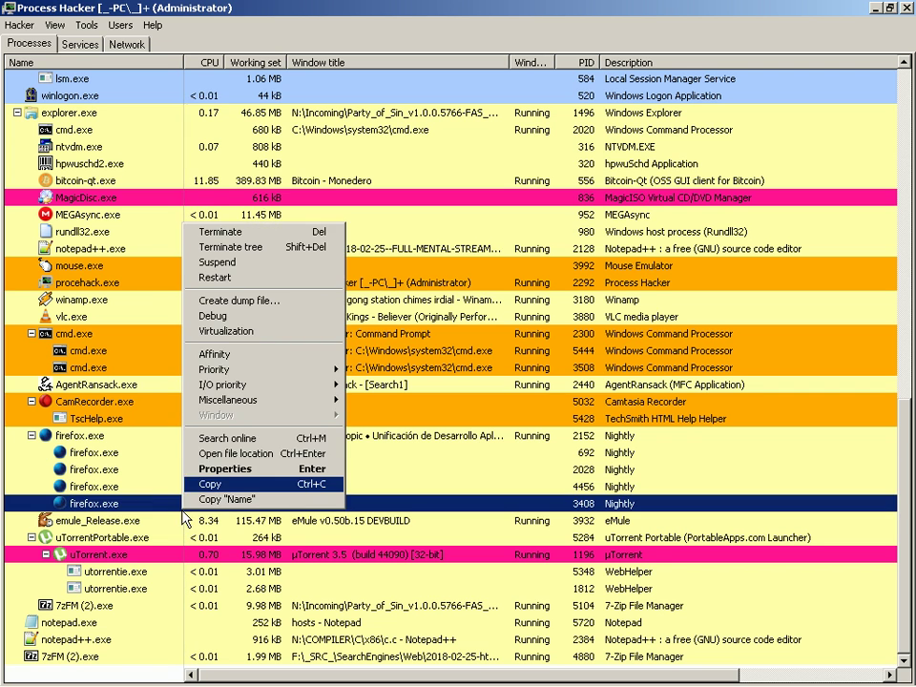
{"action": "left_click", "coordinate": [153, 469]}
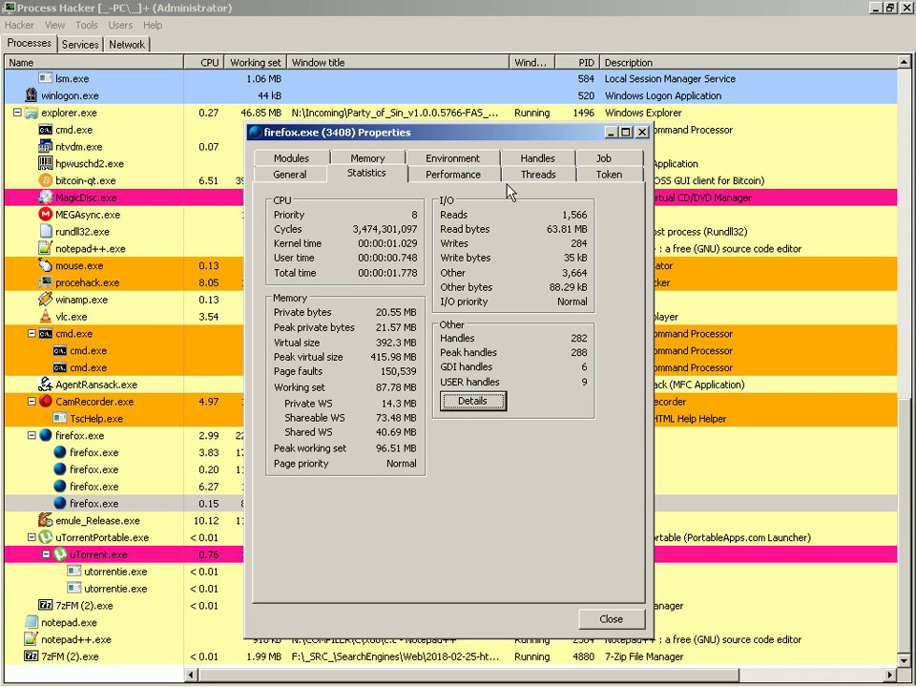
{"action": "key", "text": "Escape"}
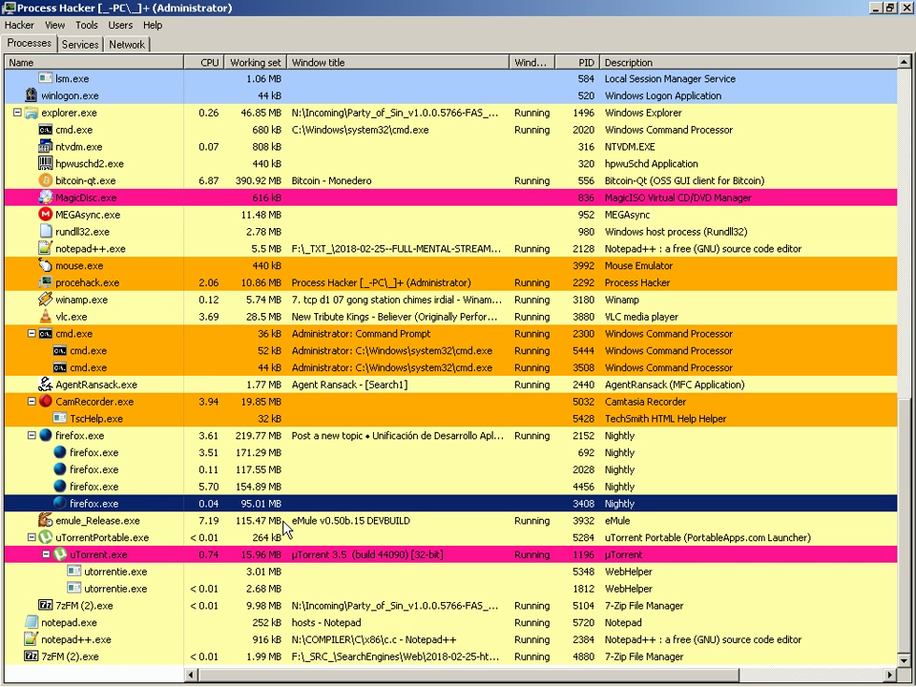
- Check the I/O statistics of the firefox.exe process with PID 2028
{"action": "left_click", "coordinate": [283, 474]}
{"action": "key", "text": "Up"}
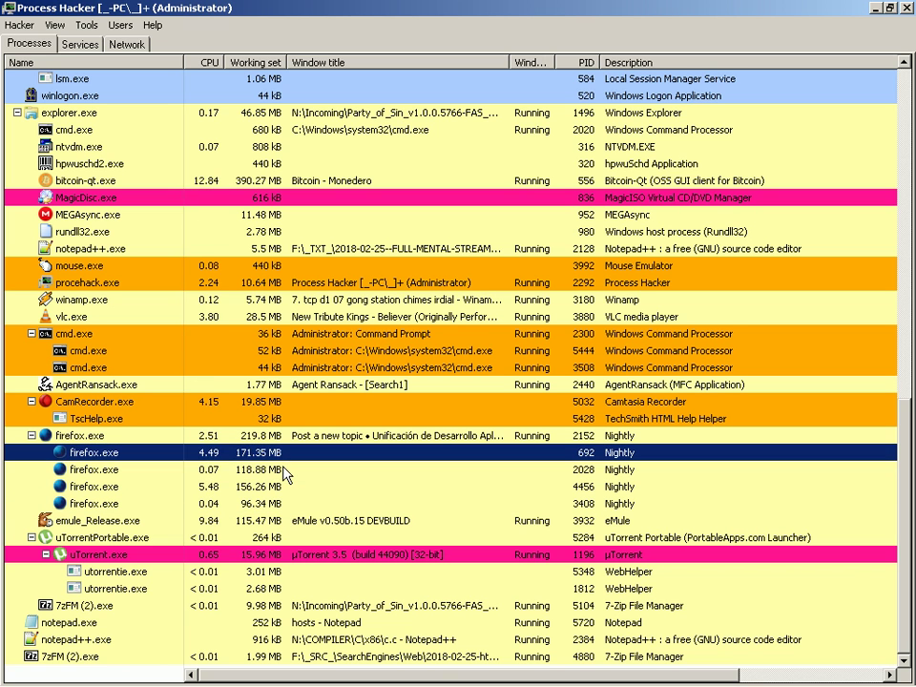
{"action": "right_click", "coordinate": [283, 474]}
{"action": "key", "text": "Up"}
{"action": "key", "text": "Up"}
{"action": "key", "text": "Up"}
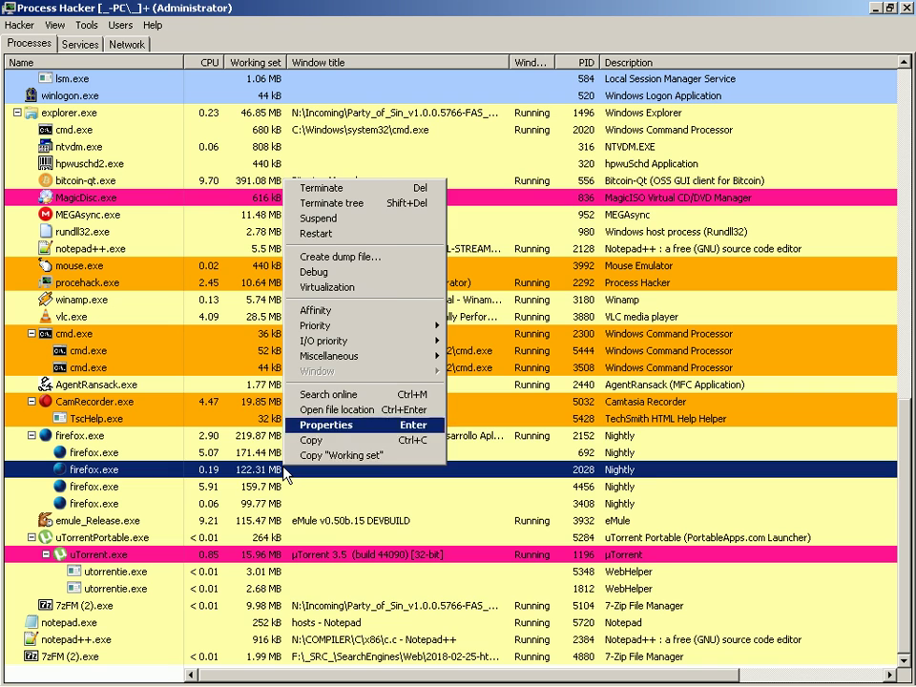
{"action": "key", "text": "Return"}
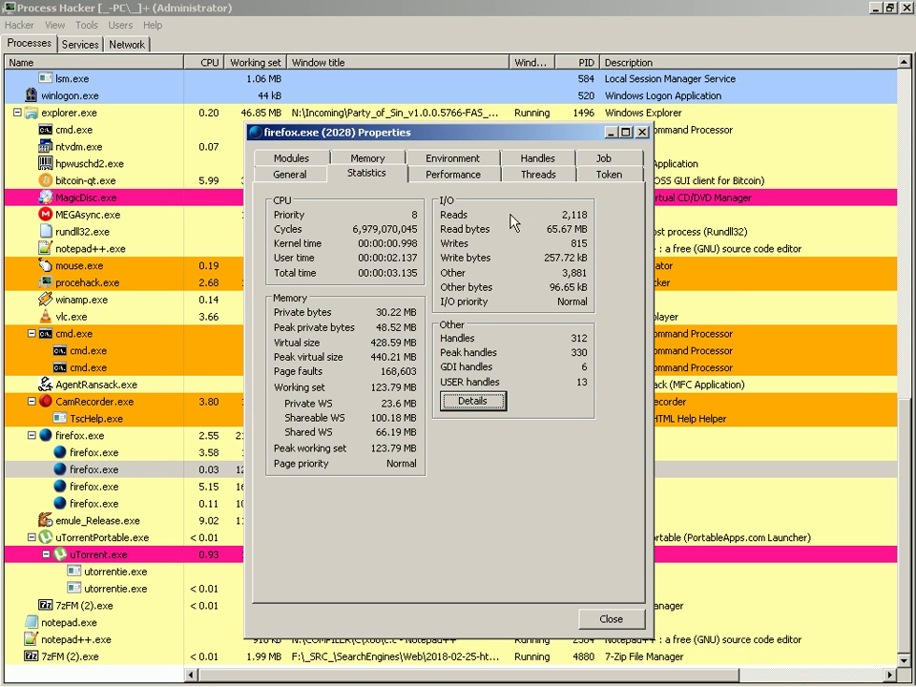
{"action": "key", "text": "Escape"}
- Compare the I/O statistics of the firefox.exe processes with PIDs 4456 and 692
{"action": "right_click", "coordinate": [265, 487]}
{"action": "key", "text": "Up"}
{"action": "key", "text": "Up"}
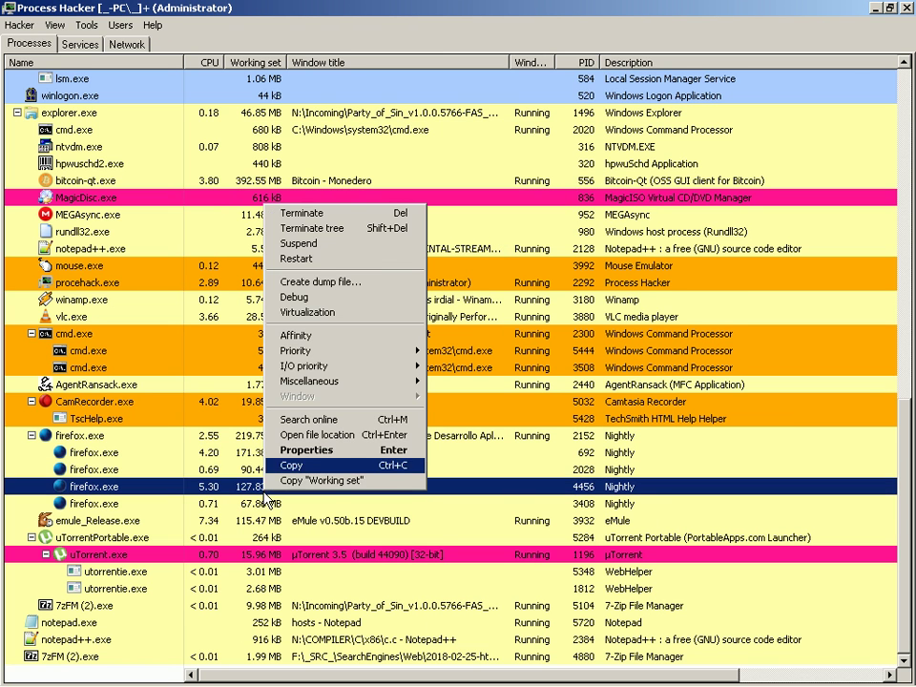
{"action": "key", "text": "Up"}
{"action": "key", "text": "Return"}
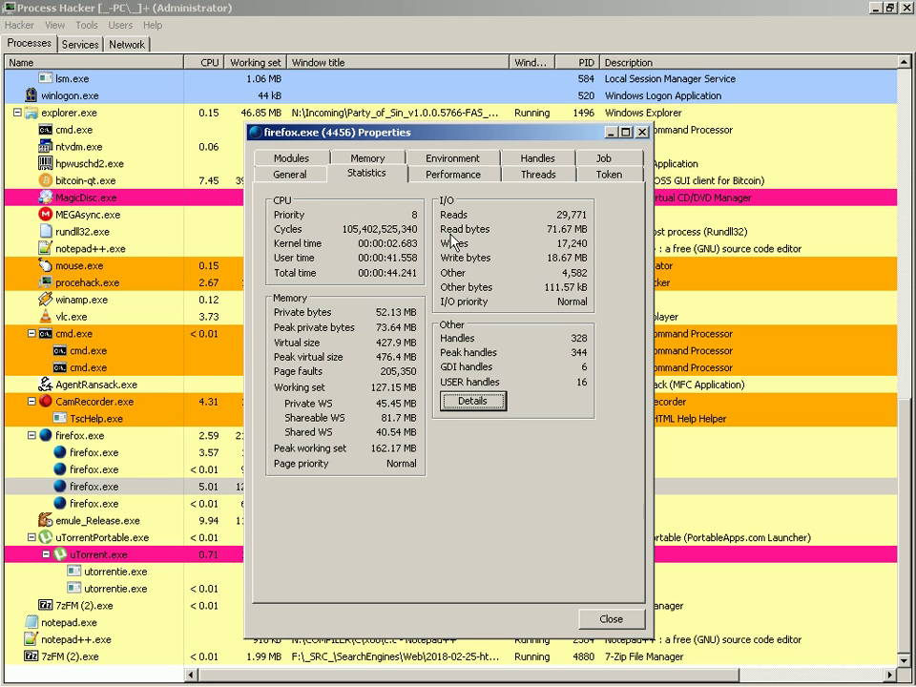
{"action": "key", "text": "Escape"}
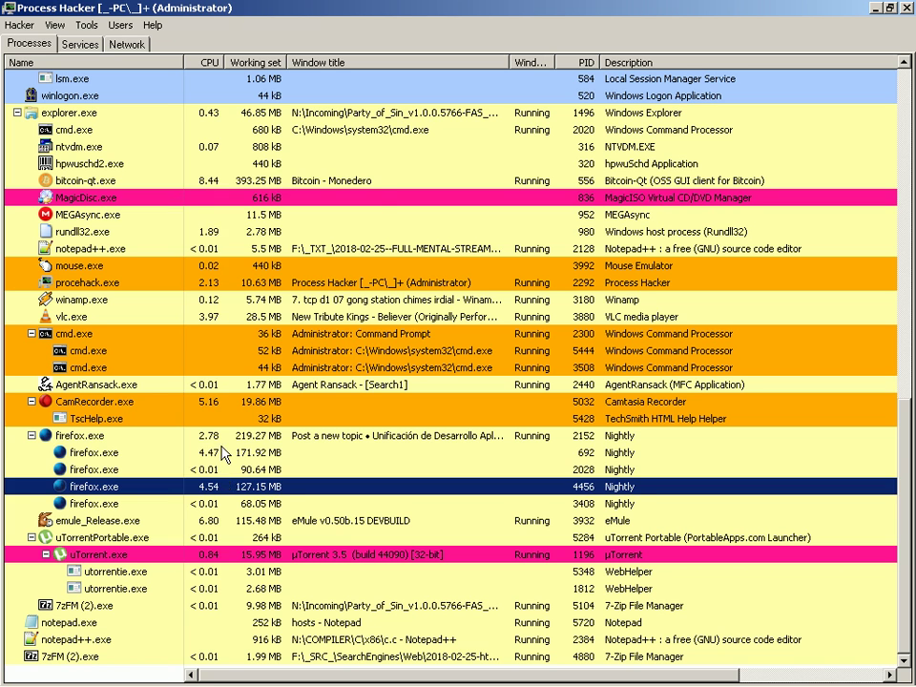
{"action": "right_click", "coordinate": [222, 453]}
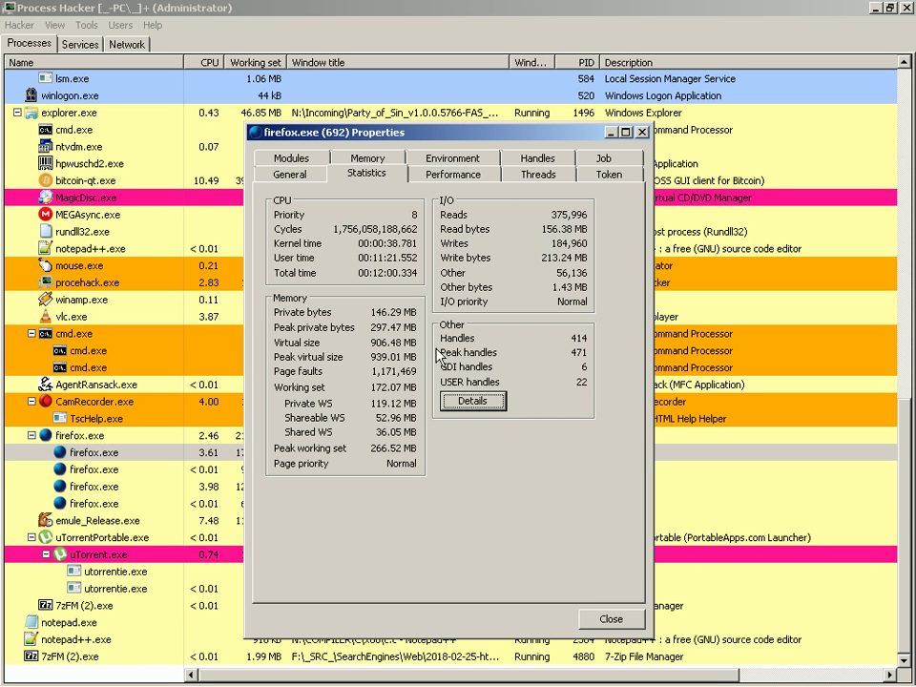
{"action": "key", "text": "Escape"}
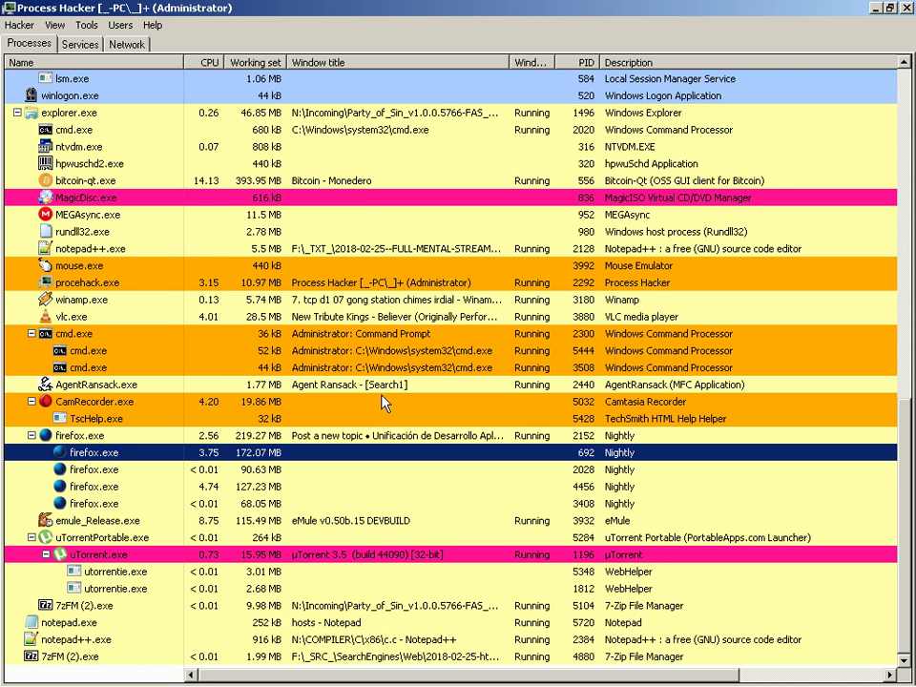
- Check the reads and writes of the firefox.exe process with PID 4456 twice more in its properties
{"action": "right_click", "coordinate": [253, 486]}
{"action": "key", "text": "Up"}
{"action": "key", "text": "Up"}
{"action": "key", "text": "Up"}
{"action": "key", "text": "Return"}
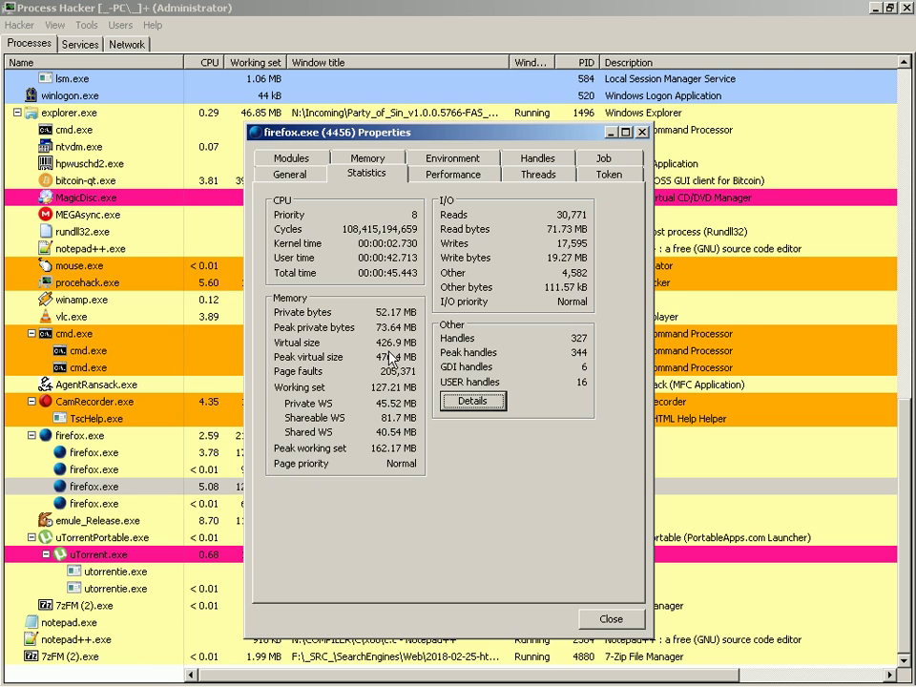
{"action": "key", "text": "Escape"}
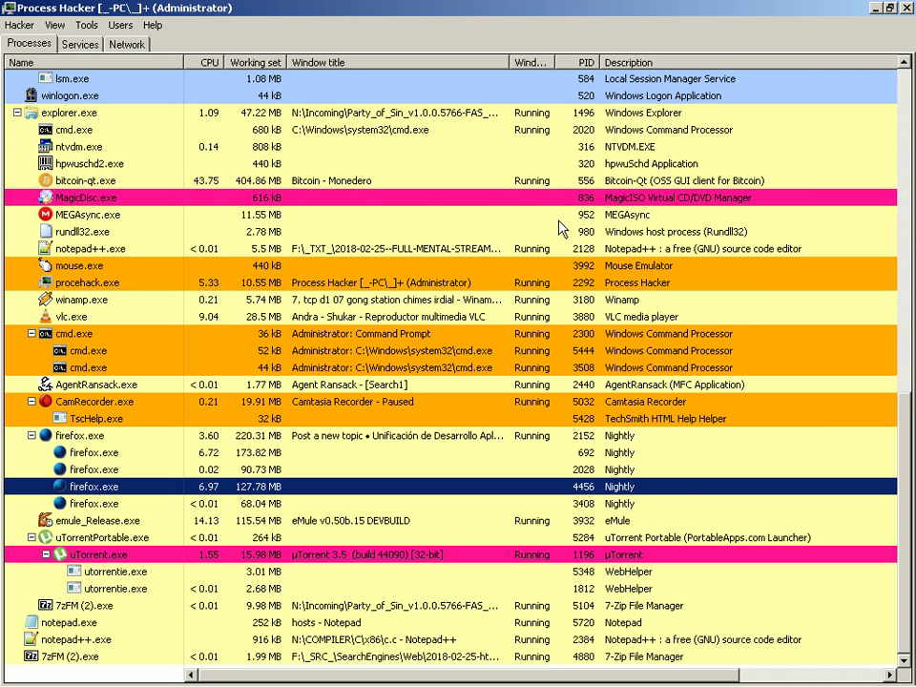
{"action": "key", "text": "Menu"}
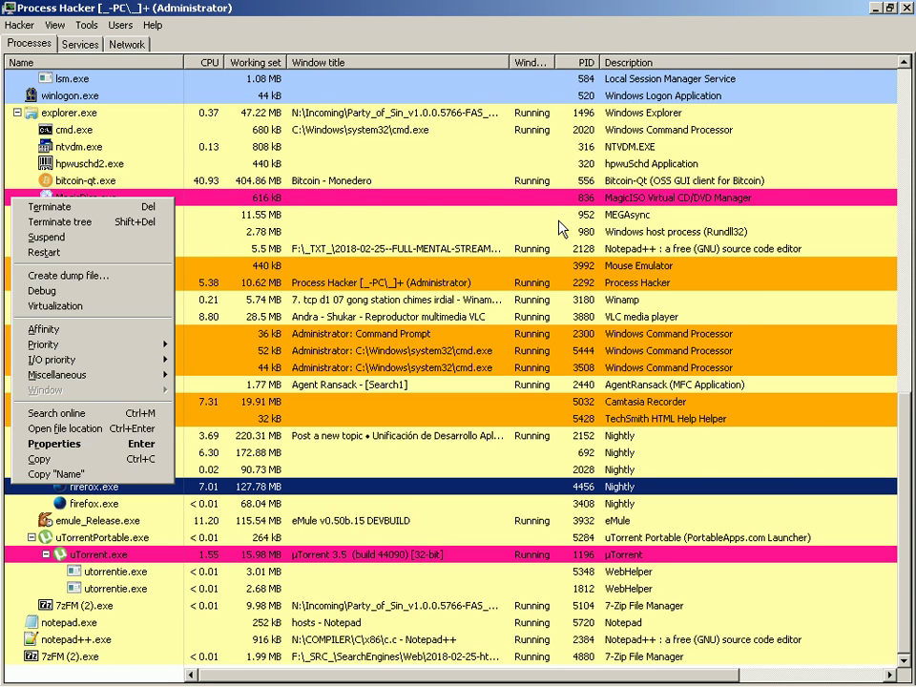
{"action": "key", "text": "Up"}
{"action": "key", "text": "Up"}
{"action": "key", "text": "Up"}
{"action": "key", "text": "Return"}
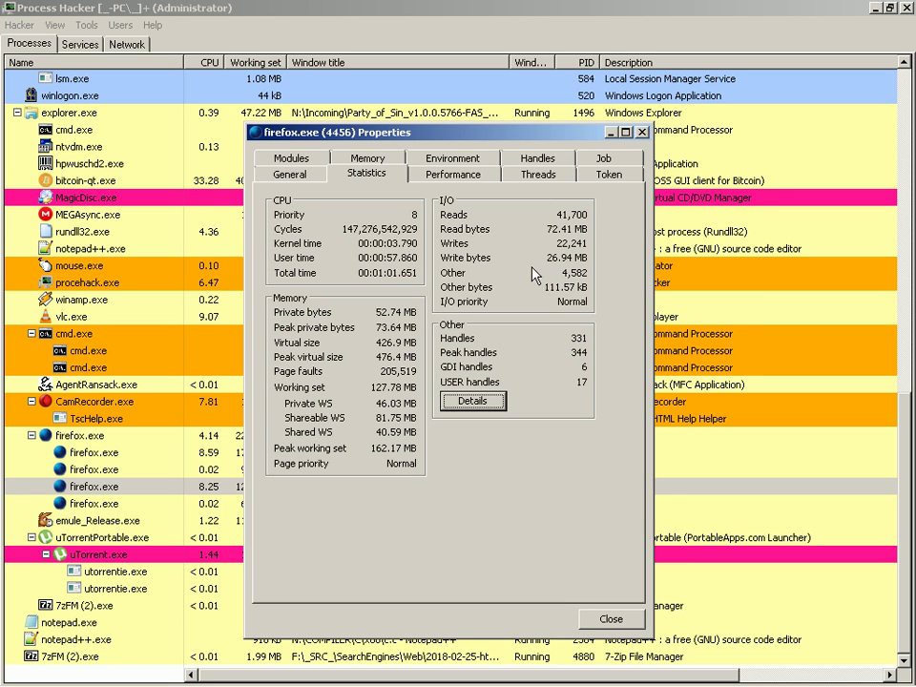
- Check the I/O statistics of the firefox.exe process with PID 692 again
{"action": "key", "text": "Escape"}
{"action": "key", "text": "Up"}
{"action": "key", "text": "Up"}
{"action": "key", "text": "Menu"}
{"action": "key", "text": "Up"}
{"action": "key", "text": "Up"}
{"action": "key", "text": "Up"}
{"action": "key", "text": "Return"}
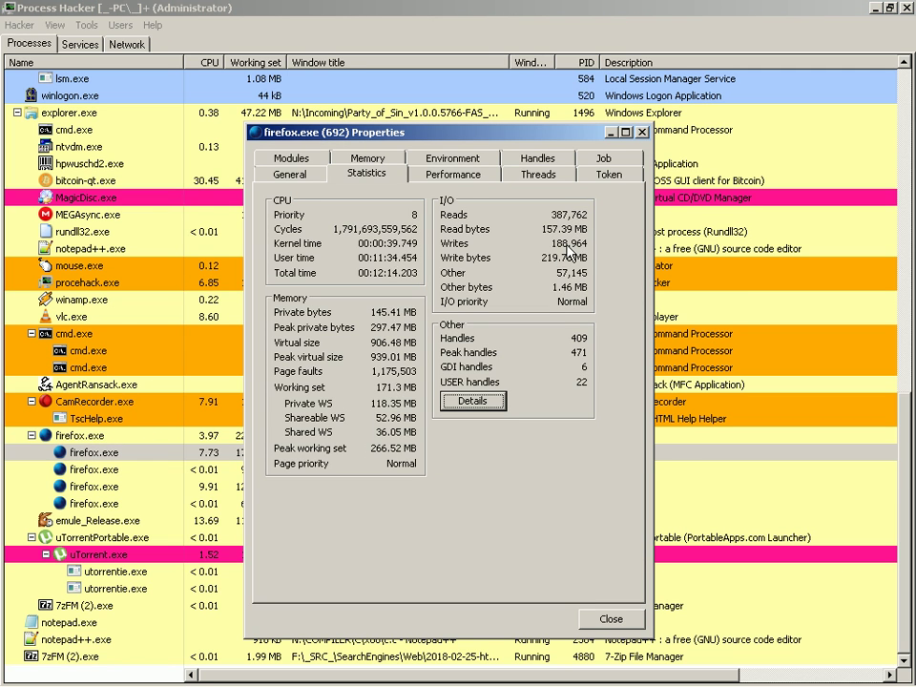
{"action": "key", "text": "Escape"}
- Return to the forum post in Firefox and add the paragraph "Podemos cerrar el resto de procesos de firefox.exe con otro PID."
{"action": "key", "text": "alt+Tab"}
{"action": "key", "text": "alt+Tab"}
{"action": "key", "text": "alt+Tab"}
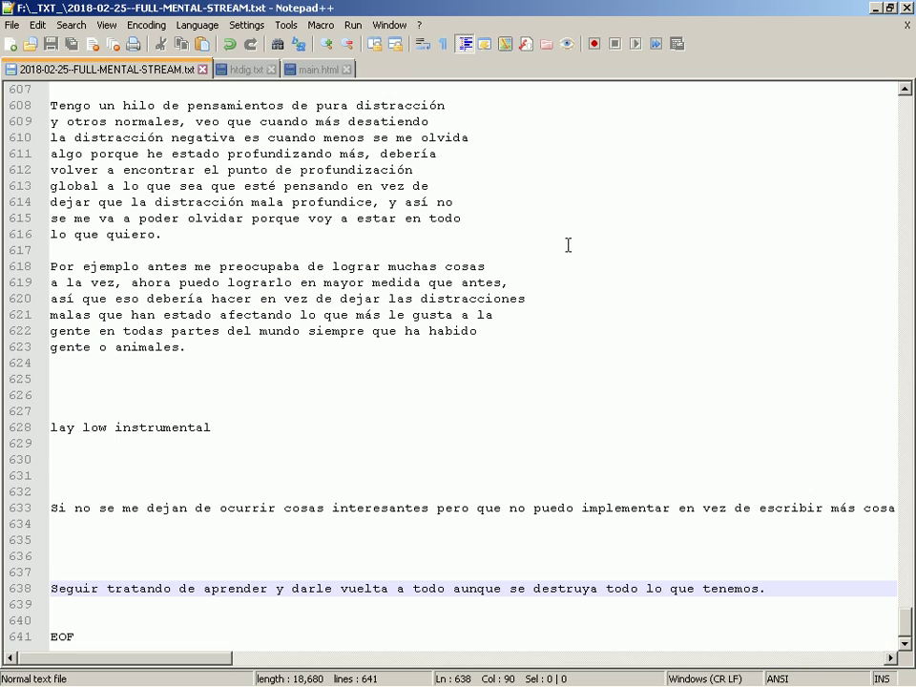
{"action": "key", "text": "alt+Tab"}
{"action": "key", "text": "alt+Tab"}
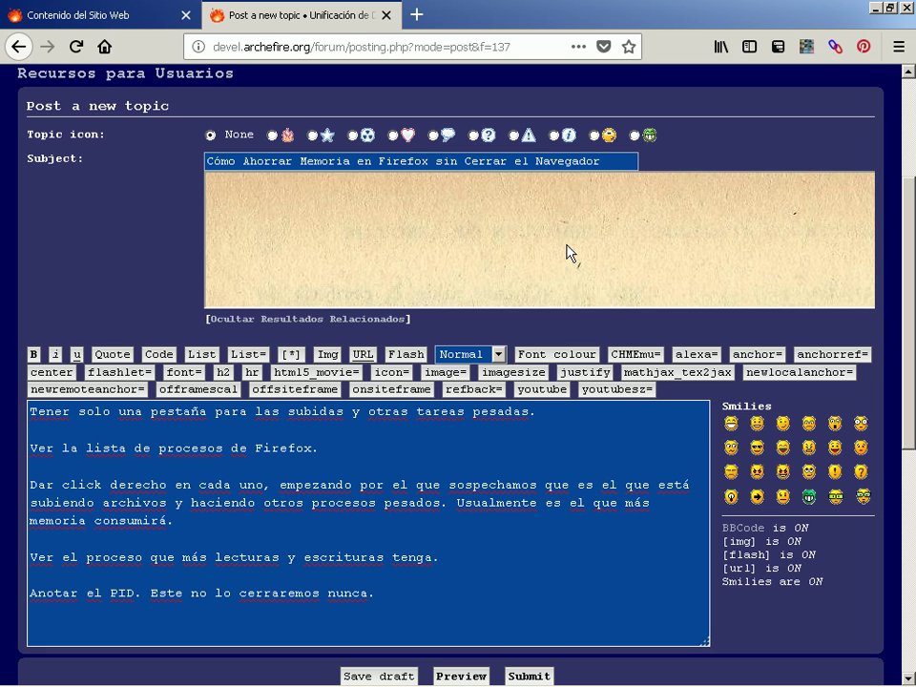
{"action": "type", "text": "Podemos cerrar el resto de procesos de"}
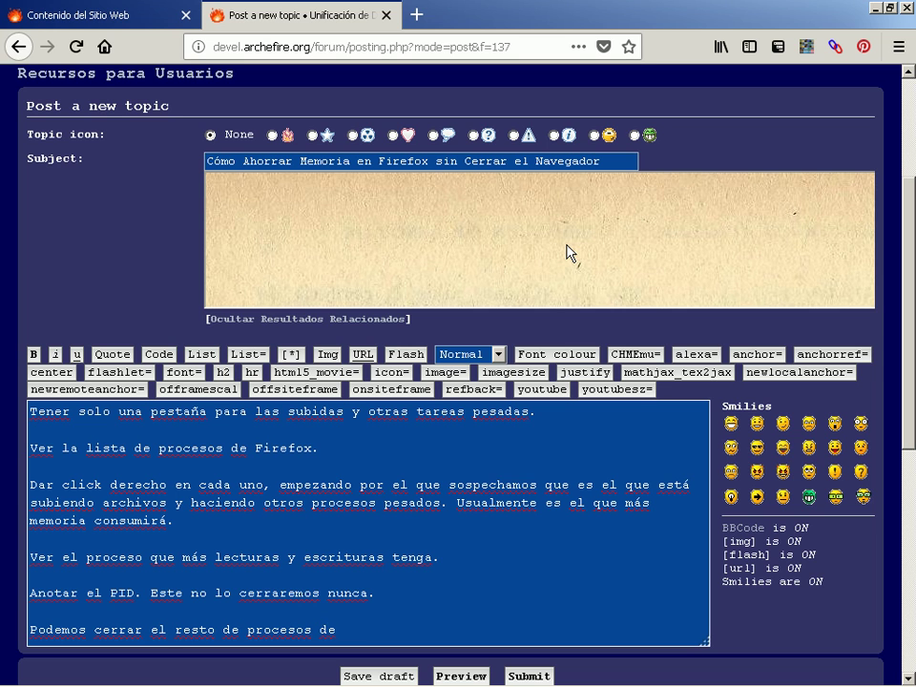
{"action": "type", "text": " firefox.exe con PID"}
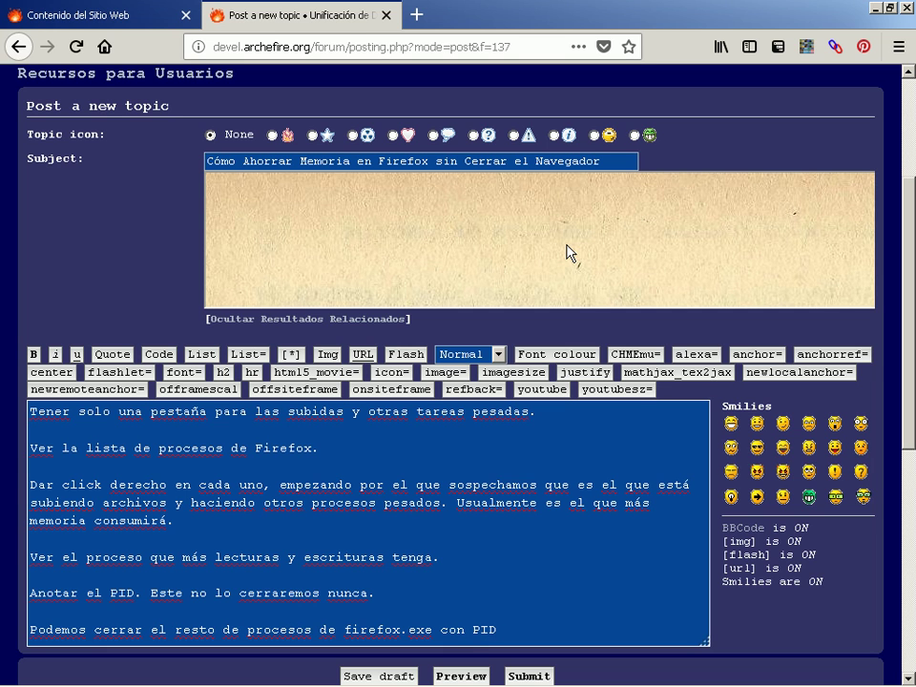
{"action": "key", "text": "BackSpace"}
{"action": "key", "text": "BackSpace"}
{"action": "key", "text": "BackSpace"}
{"action": "type", "text": "otro PID."}
- Add the paragraph "Podemos equivocarnos, pero por eso tenemos que empezar siempre solo con 1 pestaña en 1 ventana, y empezar por hacer los procesos pesados que pensamos."
{"action": "key", "text": "Return"}
{"action": "key", "text": "Return"}
{"action": "type", "text": "Podemos equivocarnos, pero por eso tenemos que empezar siempre solo con 1 pestañ"}
{"action": "key", "text": "BackSpace"}
{"action": "type", "text": "a en "}
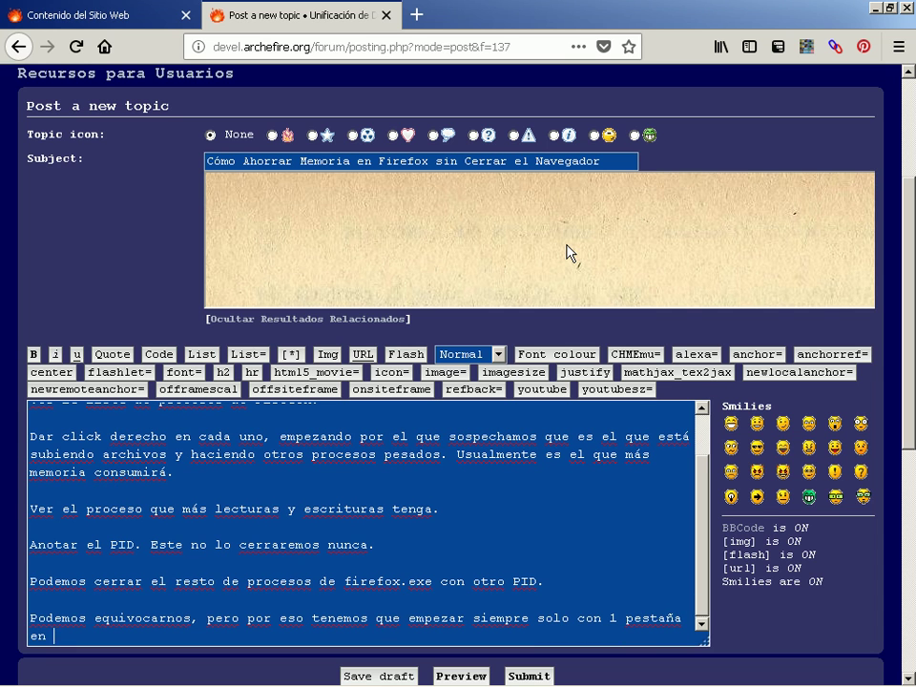
{"action": "type", "text": "1 ventana"}
{"action": "type", "text": ", y empez"}
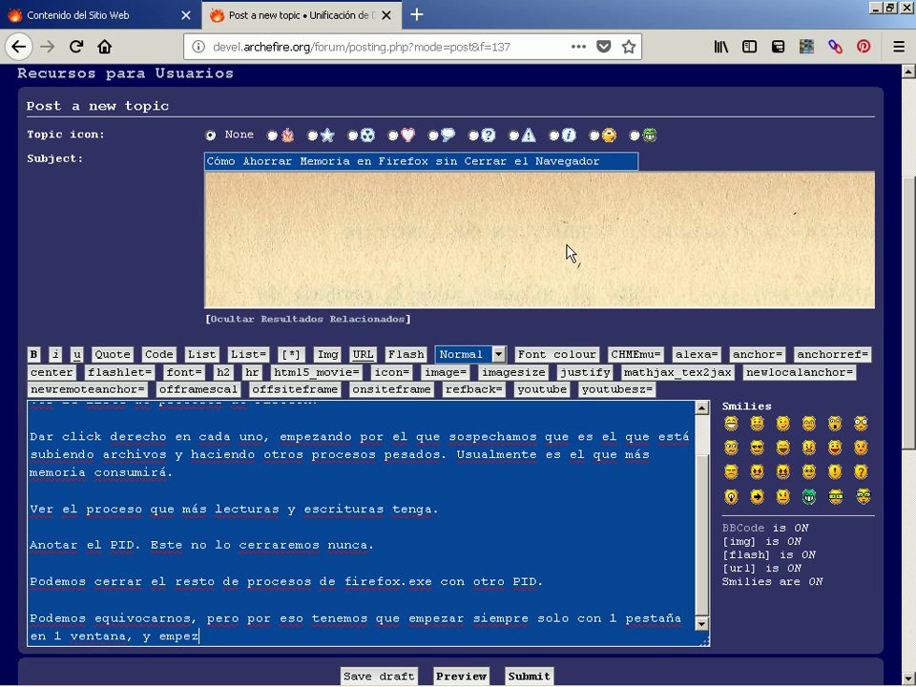
{"action": "type", "text": "ar por hacer los procesos p"}
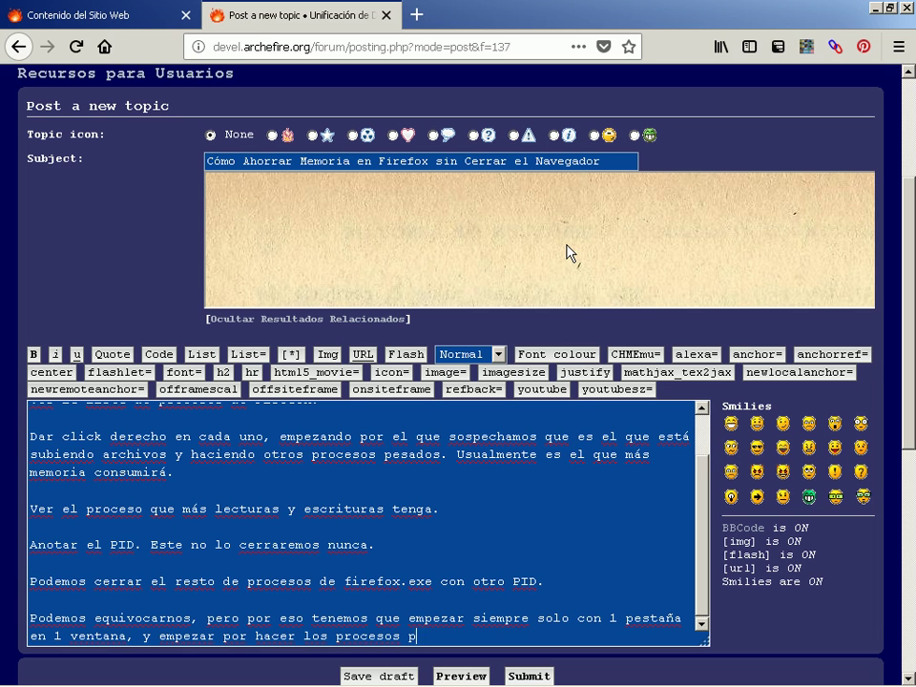
{"action": "type", "text": "esados que pensamos"}
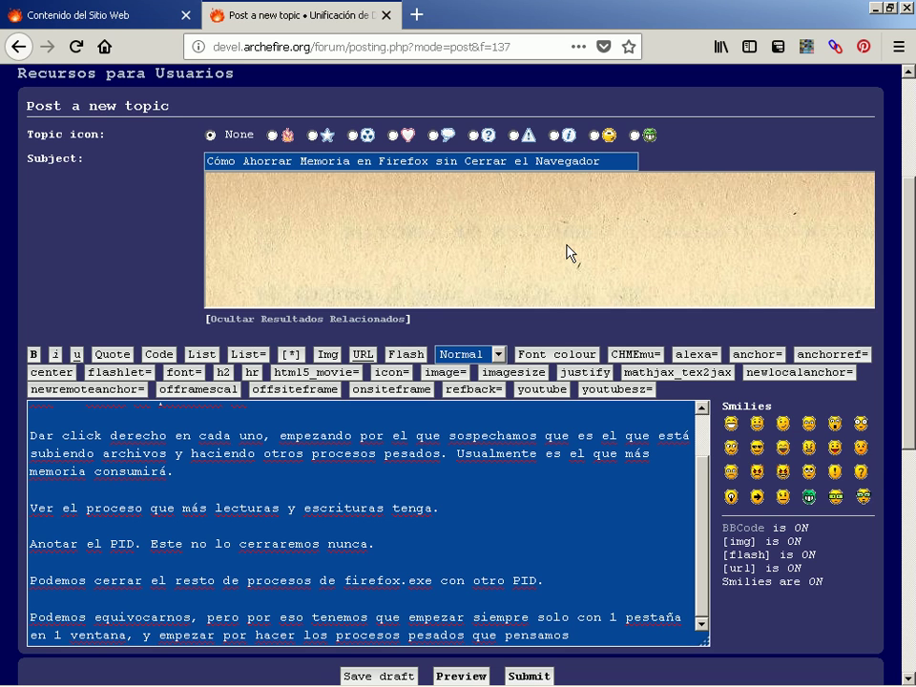
{"action": "type", "text": "."}
- Submit the new forum topic and review the published post
{"action": "key", "text": "Tab"}
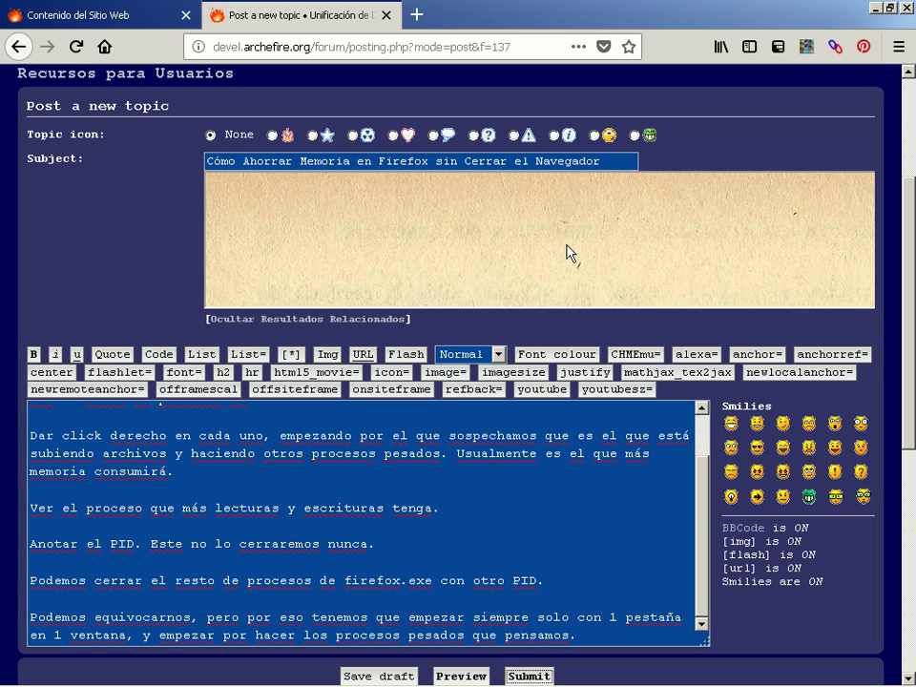
{"action": "key", "text": "Return"}
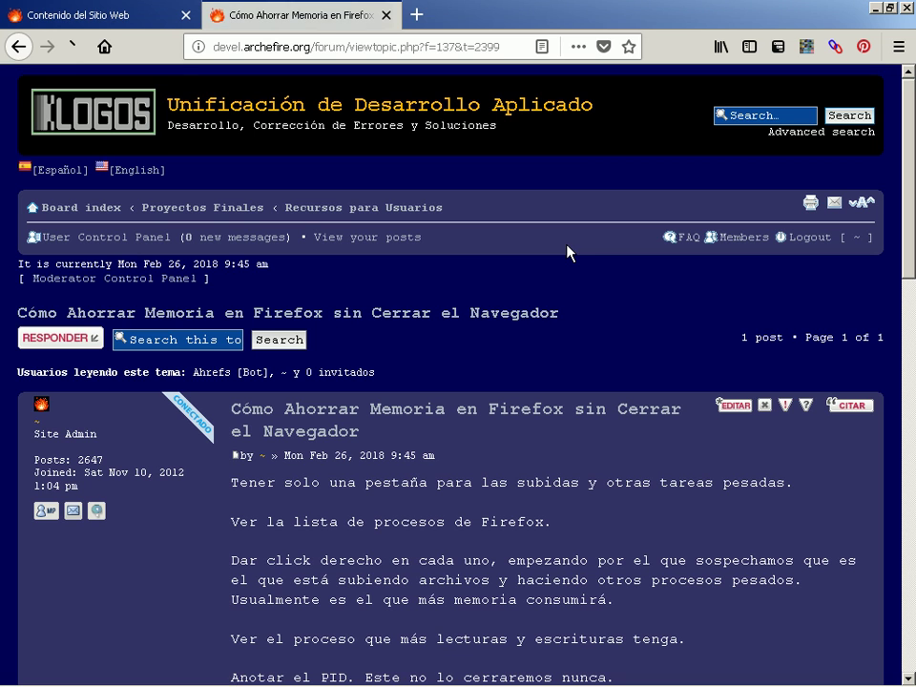
{"action": "scroll", "coordinate": [566, 252], "scroll_direction": "down", "scroll_amount": 5}
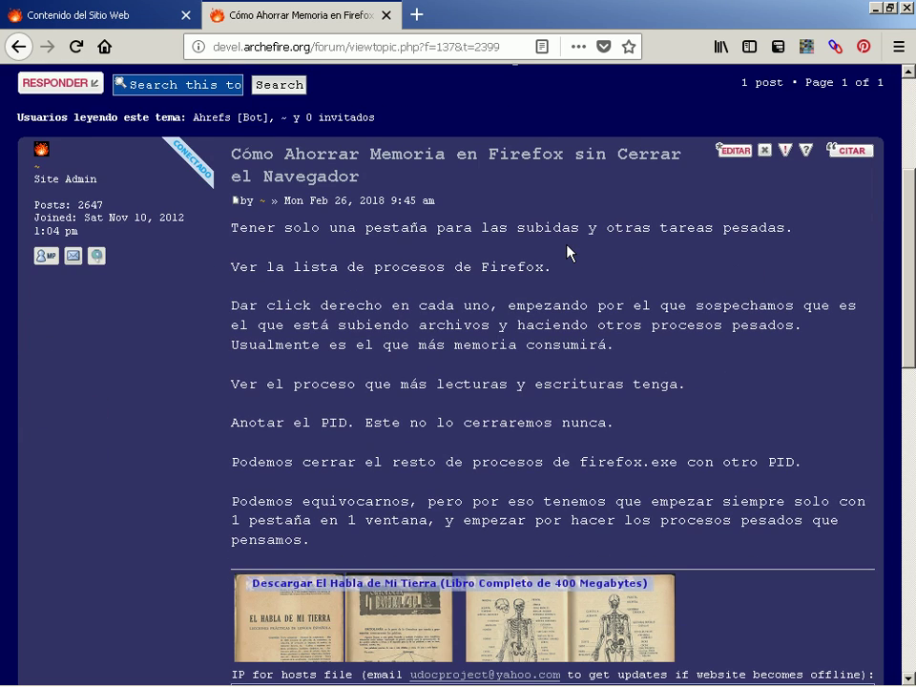
- Switch to Process Hacker and terminate the firefox.exe process with PID 4456
{"action": "key", "text": "alt+Tab"}
{"action": "key", "text": "alt+Tab"}
{"action": "key", "text": "alt+Tab"}
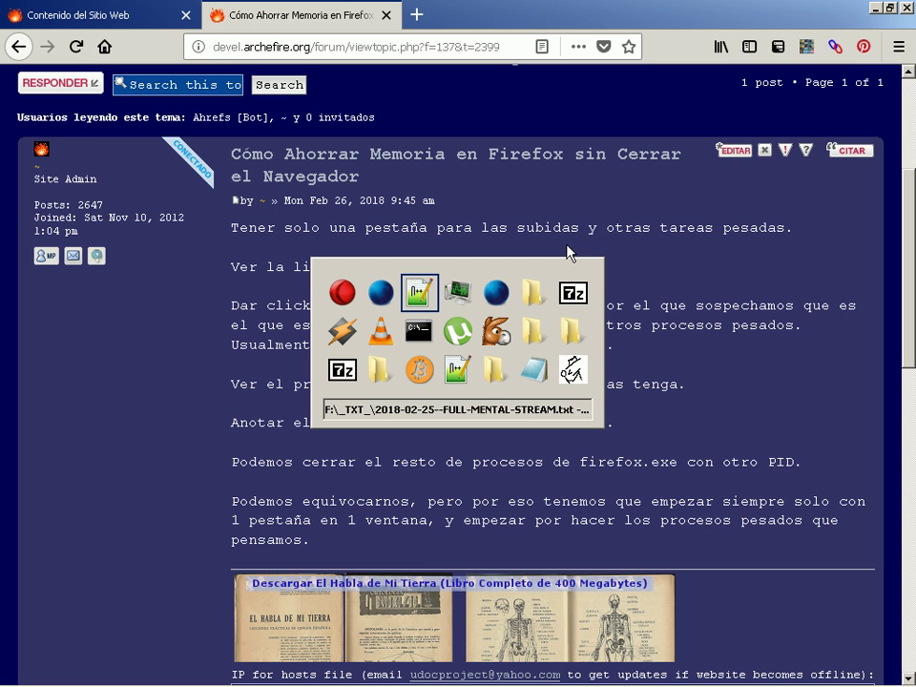
{"action": "key", "text": "alt+Tab"}
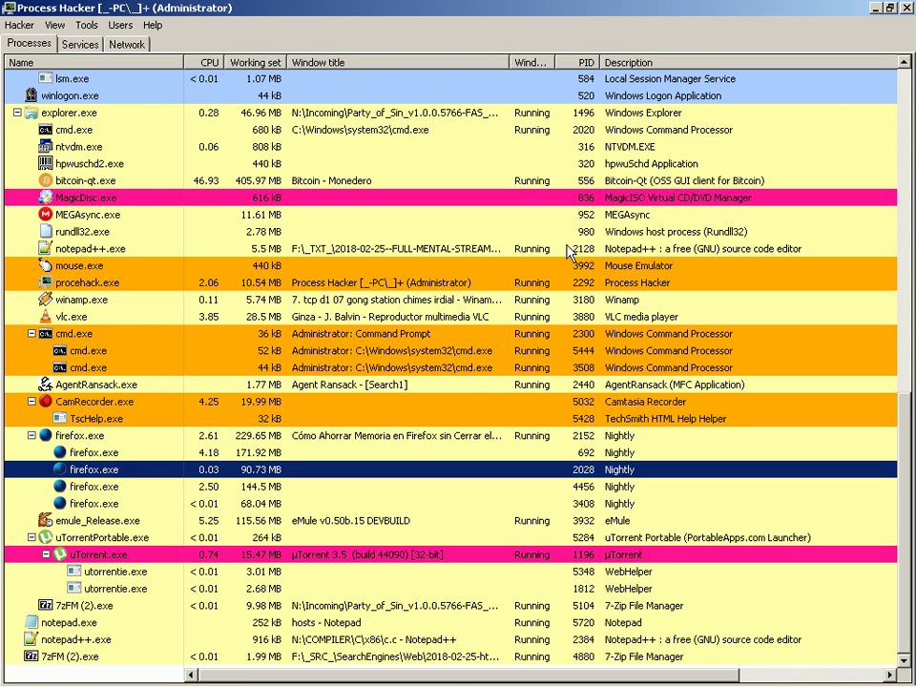
{"action": "key", "text": "Down"}
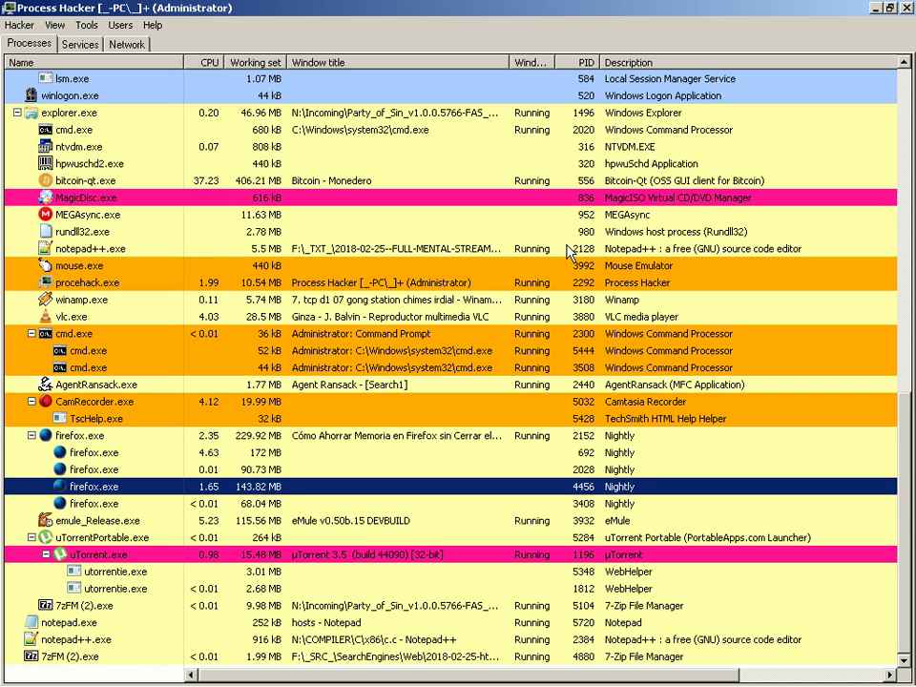
{"action": "key", "text": "Delete"}
{"action": "key", "text": "Escape"}
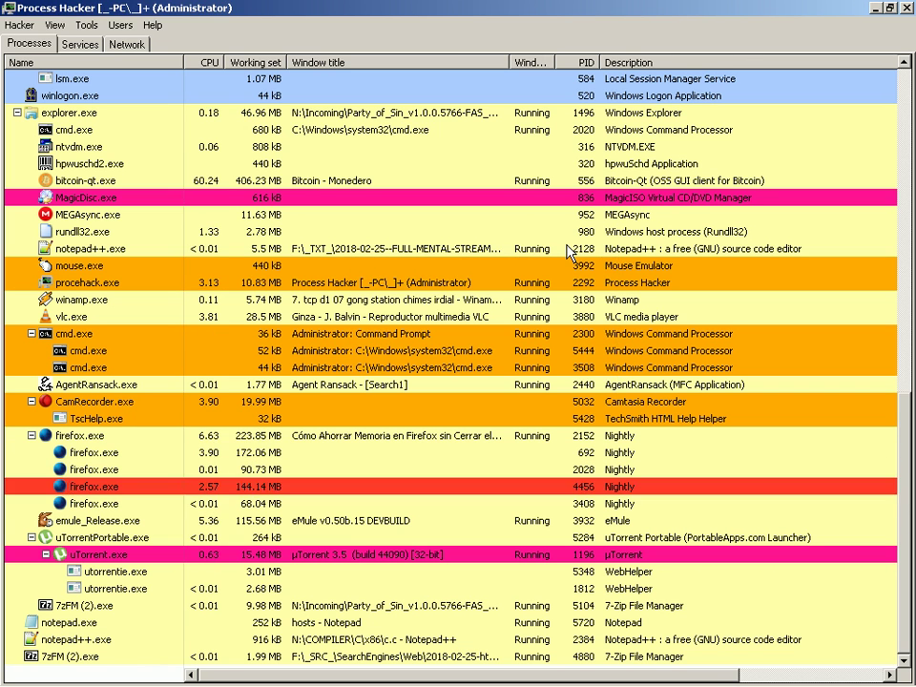
- Check both tabs in Firefox, trying the Programación entry under Contenido del Sitio Web, and return to Process Hacker
{"action": "key", "text": "alt+Tab"}
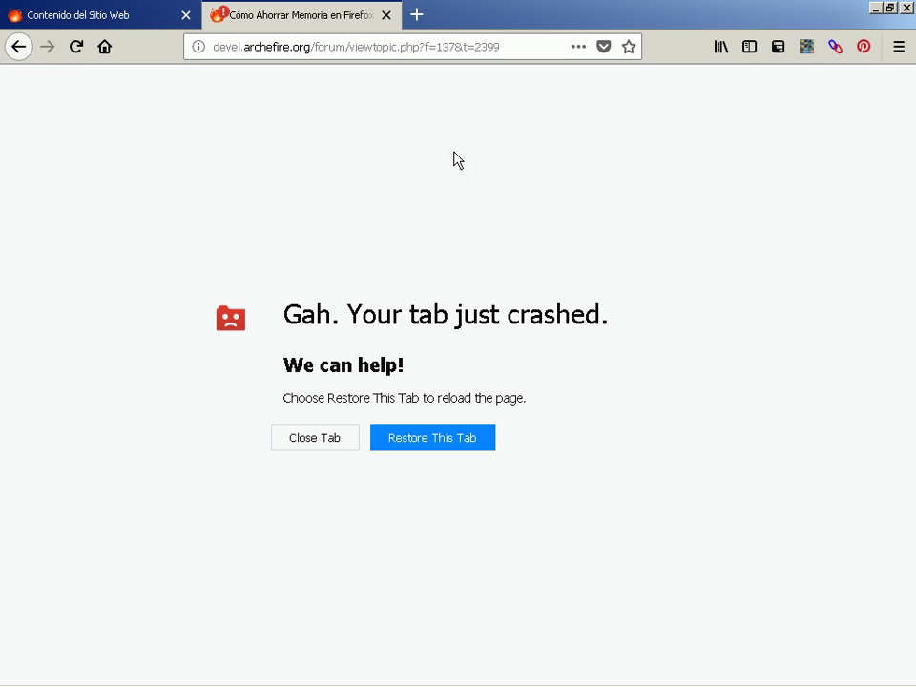
{"action": "key", "text": "alt+Tab"}
{"action": "key", "text": "alt+Tab"}
{"action": "key", "text": "ctrl+Tab"}
{"action": "key", "text": "ctrl+Tab"}
{"action": "key", "text": "ctrl+Tab"}
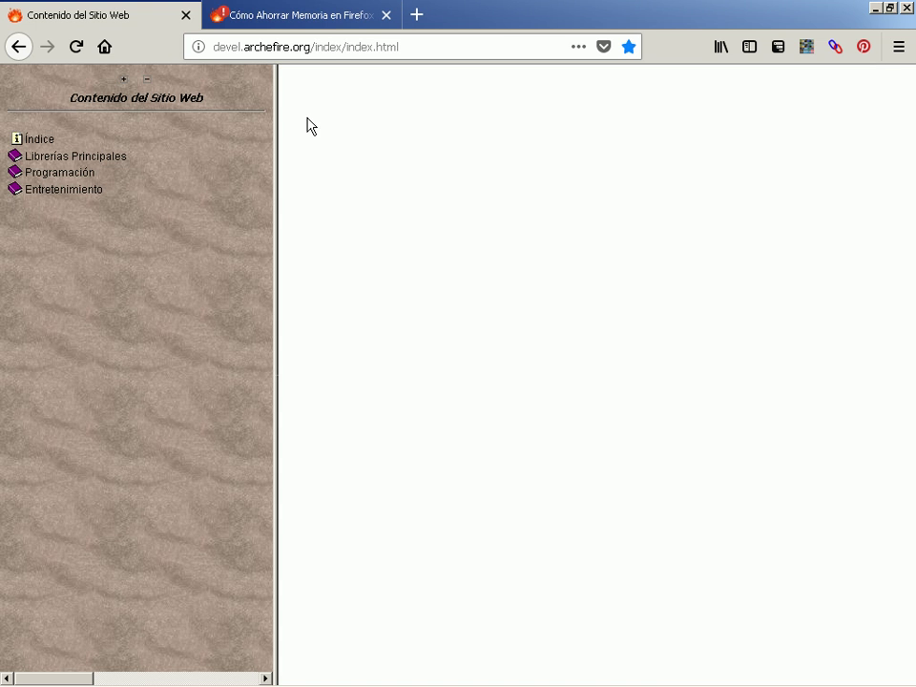
{"action": "left_click", "coordinate": [63, 172]}
{"action": "key", "text": "alt+Tab"}
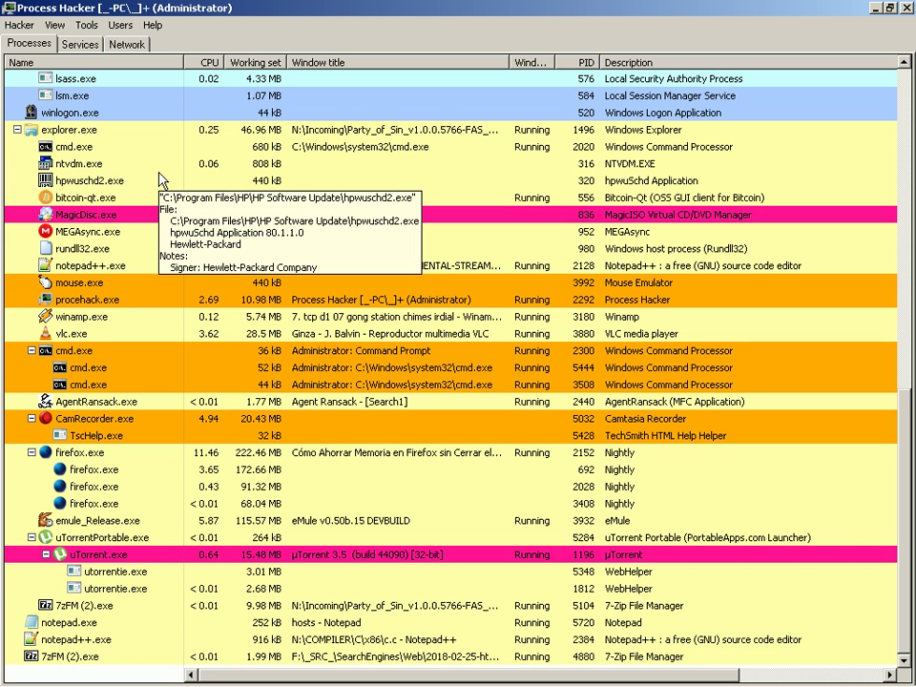
- Terminate the firefox.exe process with PID 3408
{"action": "left_click", "coordinate": [84, 505]}
{"action": "key", "text": "Delete"}
{"action": "key", "text": "Return"}
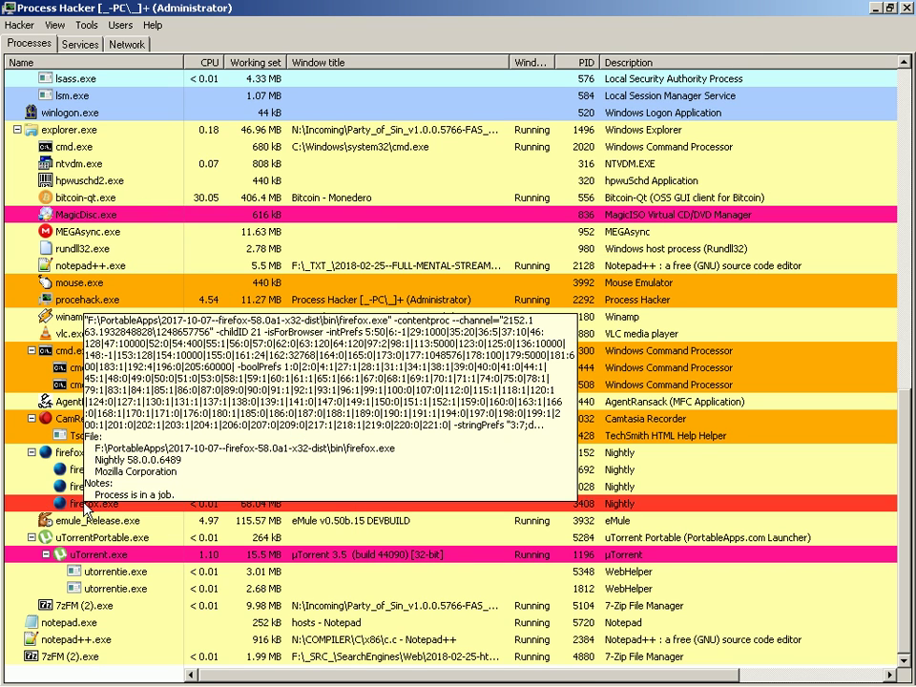
- Switch to Firefox and check the forum topic tab, the Contenido del Sitio Web tab and the YouTube upload window
{"action": "key", "text": "alt+Tab"}
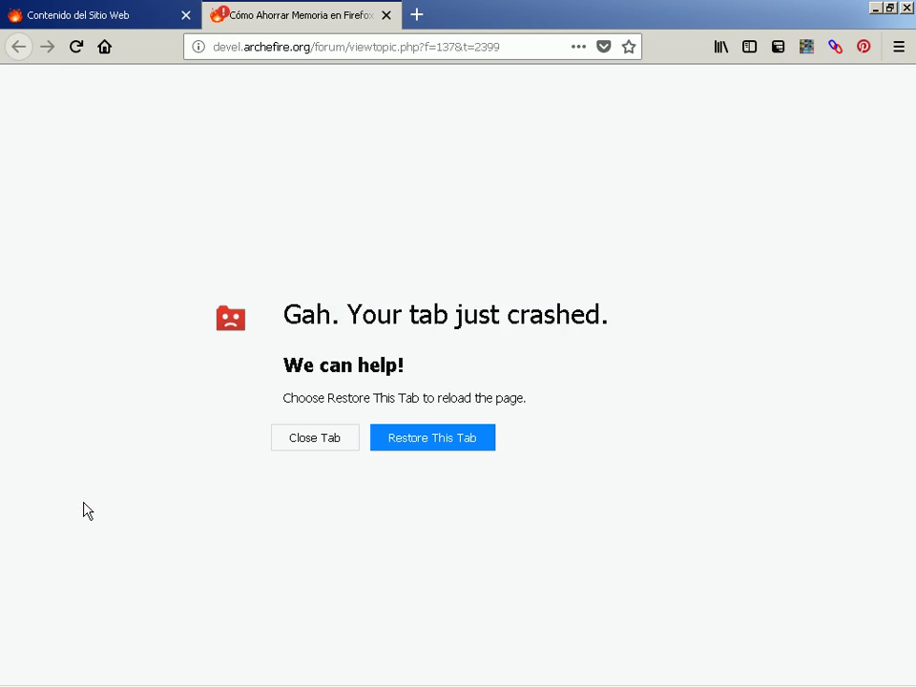
{"action": "key", "text": "alt+Tab"}
{"action": "key", "text": "ctrl+Tab"}
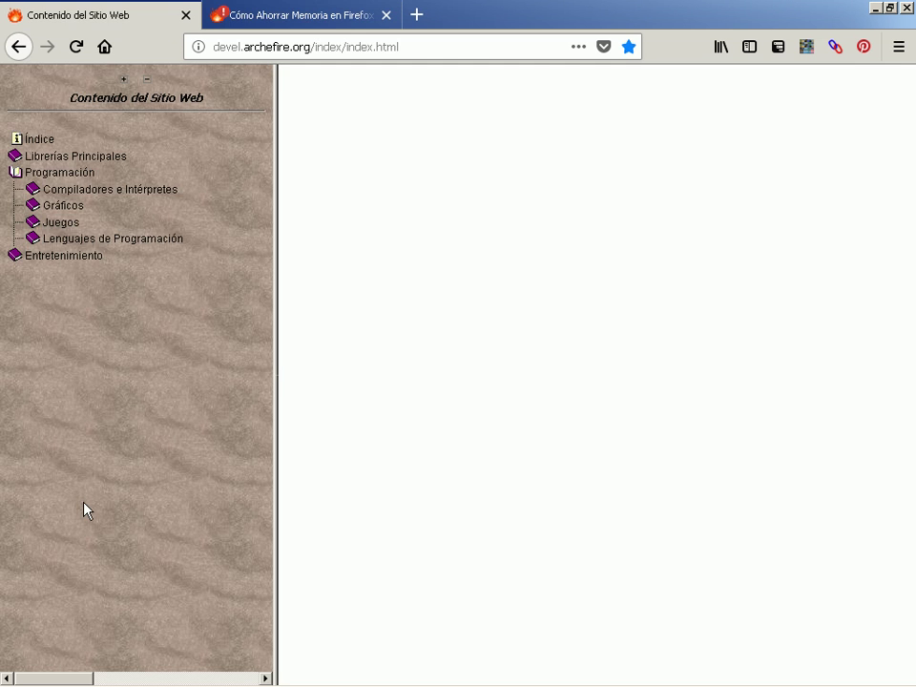
{"action": "key", "text": "ctrl+Tab"}
{"action": "key", "text": "alt+Tab"}
{"action": "key", "text": "alt+Tab"}
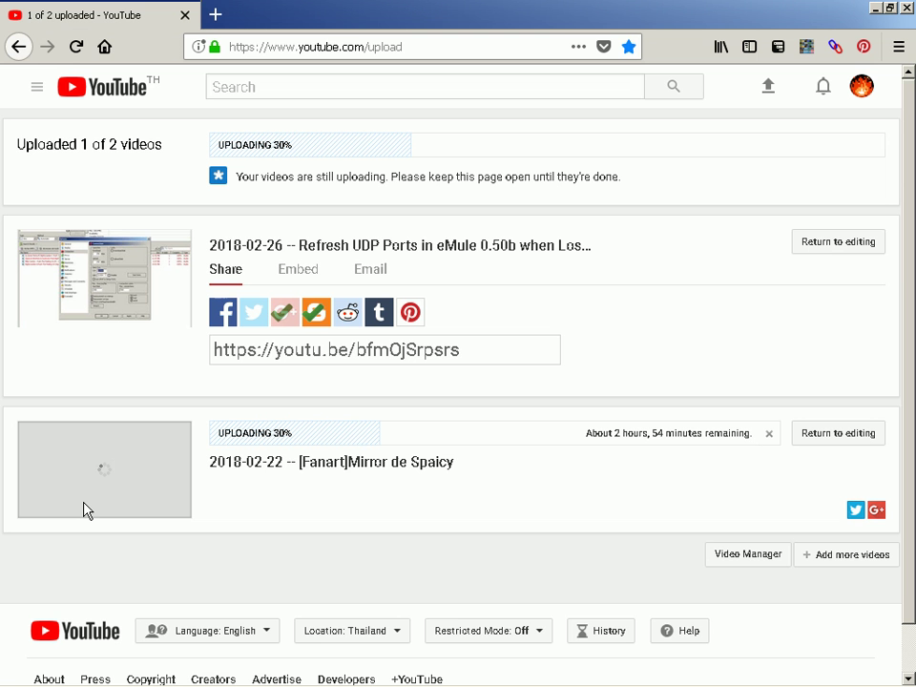
- Return to Process Hacker and terminate the firefox.exe process with PID 2028
{"action": "key", "text": "alt+Tab"}
{"action": "key", "text": "alt+Tab"}
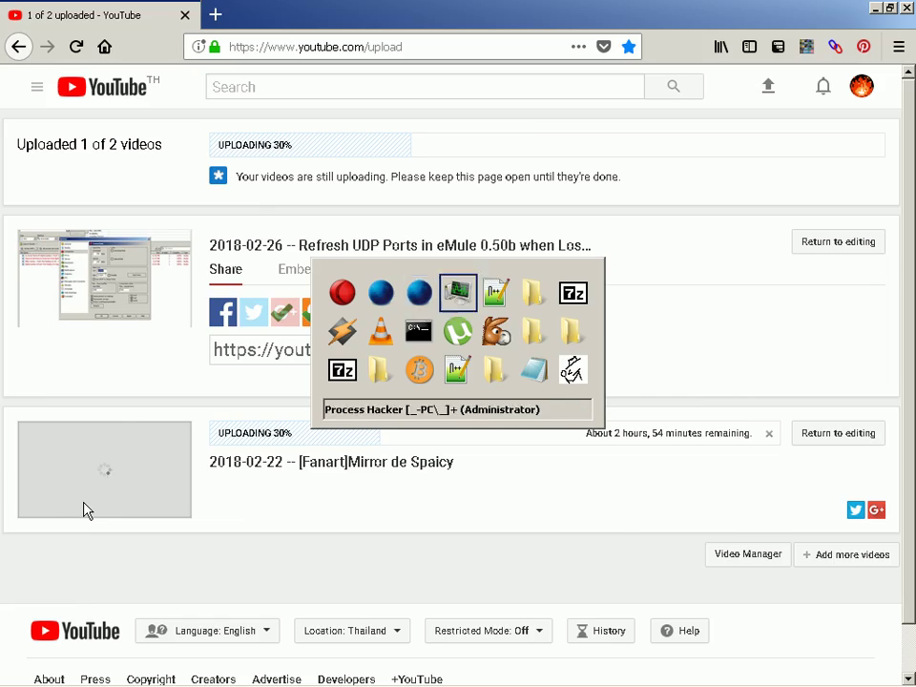
{"action": "scroll", "coordinate": [84, 508], "scroll_direction": "up", "scroll_amount": 10}
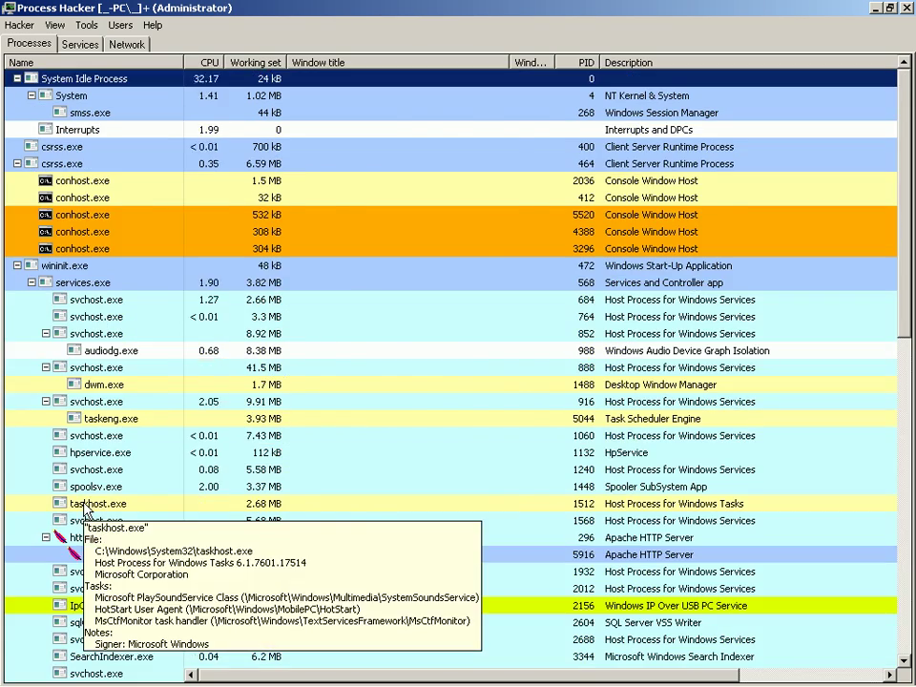
{"action": "scroll", "coordinate": [84, 509], "scroll_direction": "down", "scroll_amount": 15}
{"action": "left_click", "coordinate": [95, 502]}
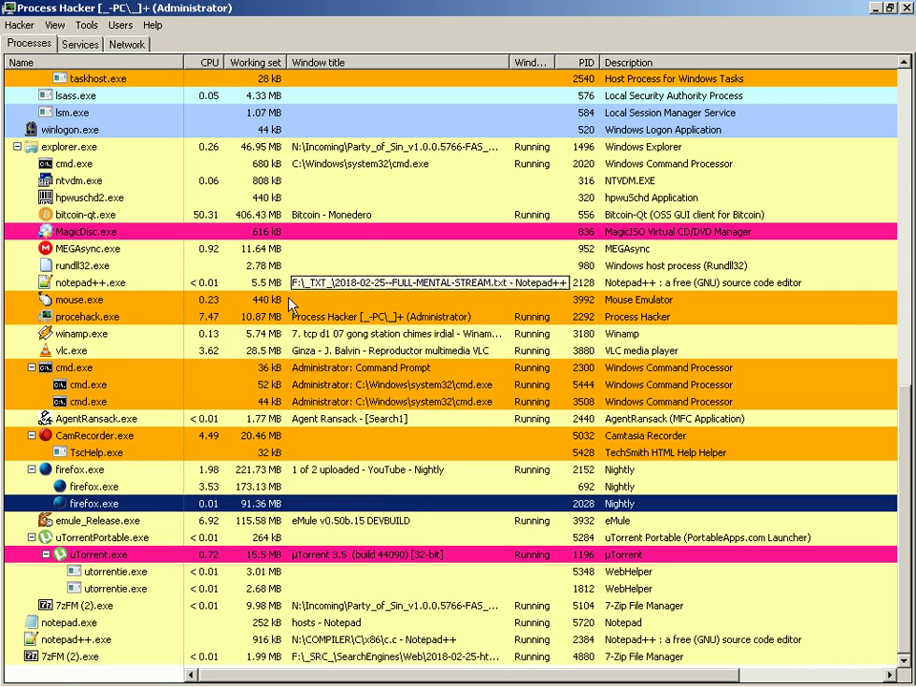
{"action": "key", "text": "Escape"}
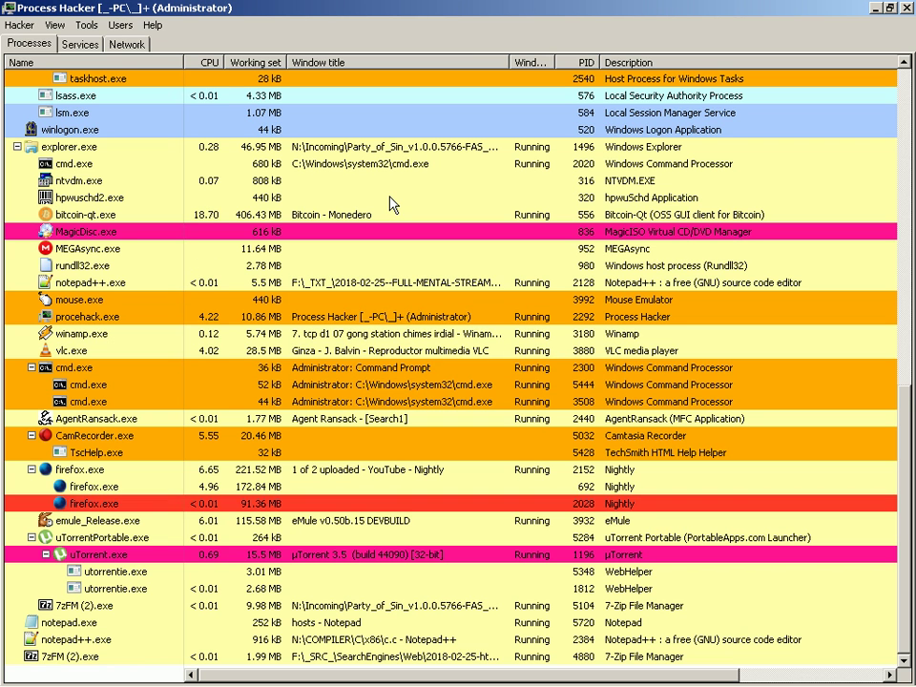
- Switch back to Firefox and check the YouTube upload window, the forum topic tab and the Contenido del Sitio Web tab
{"action": "key", "text": "alt+Tab"}
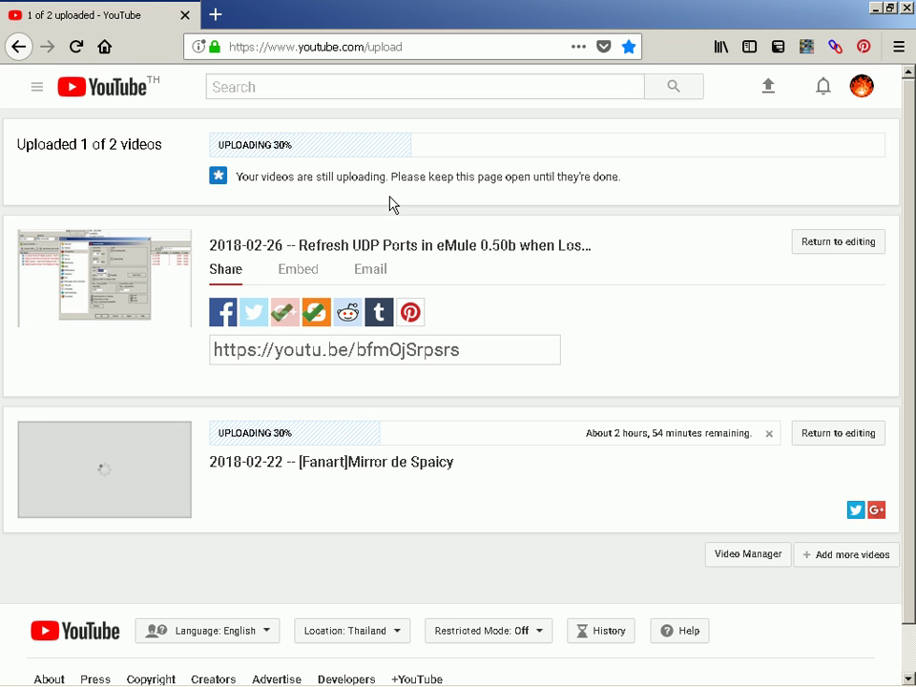
{"action": "key", "text": "alt+Tab"}
{"action": "key", "text": "alt+Tab"}
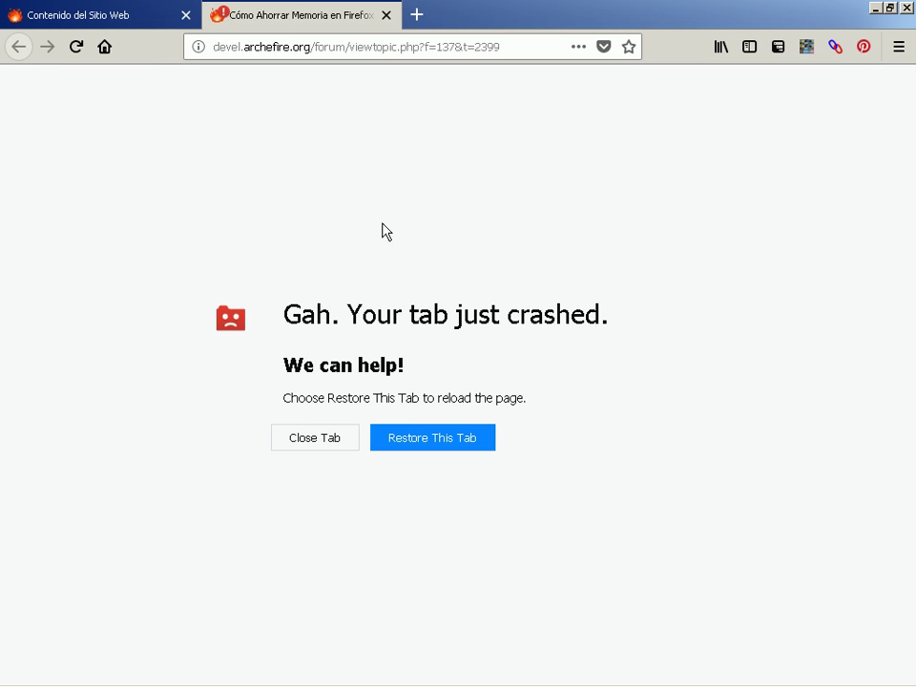
{"action": "left_click", "coordinate": [83, 7]}
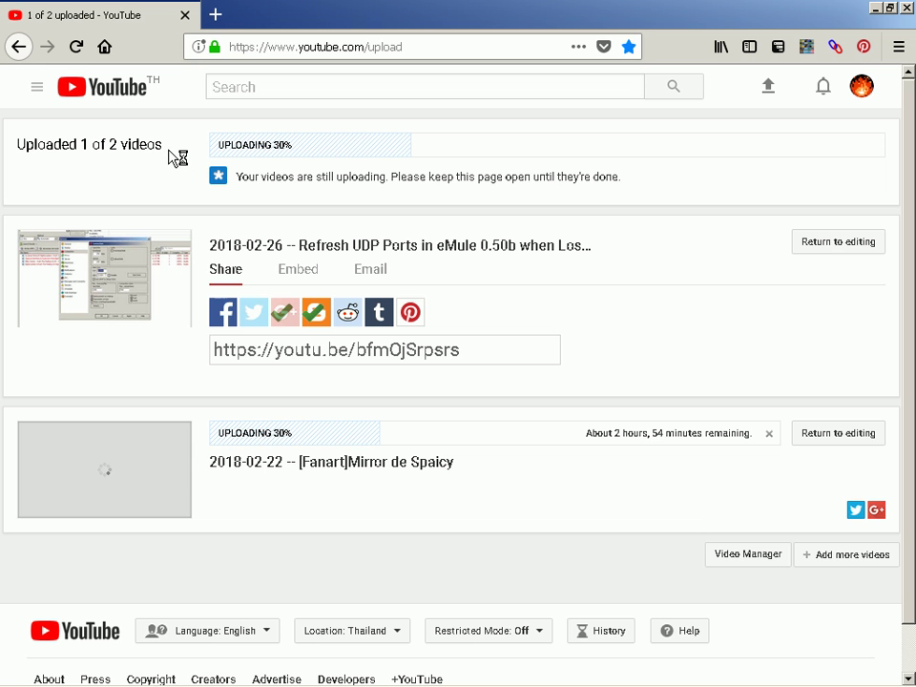
{"action": "key", "text": "alt+Tab"}
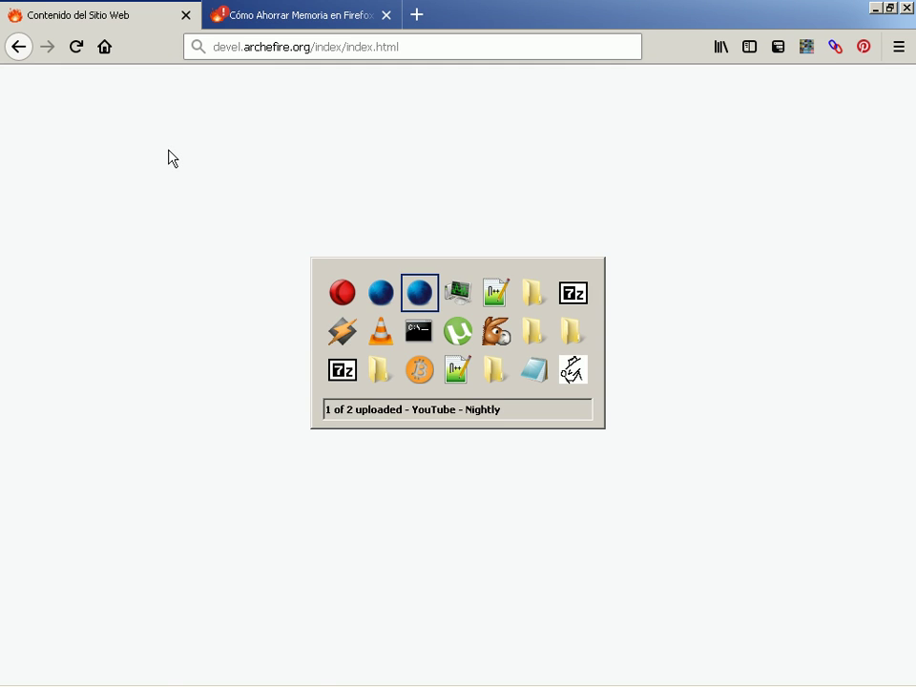